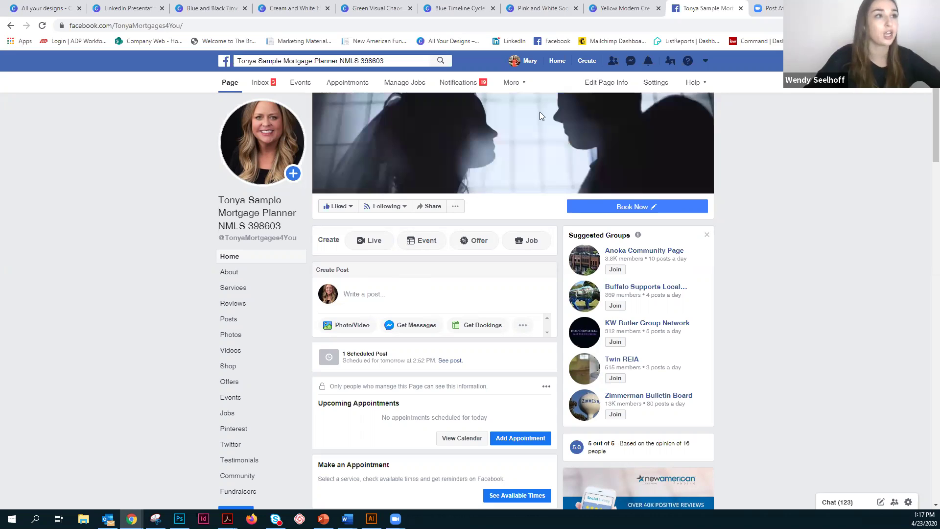
Open the page's Publishing Tools and look through the published posts and the scheduled posts
left_click(522, 84)
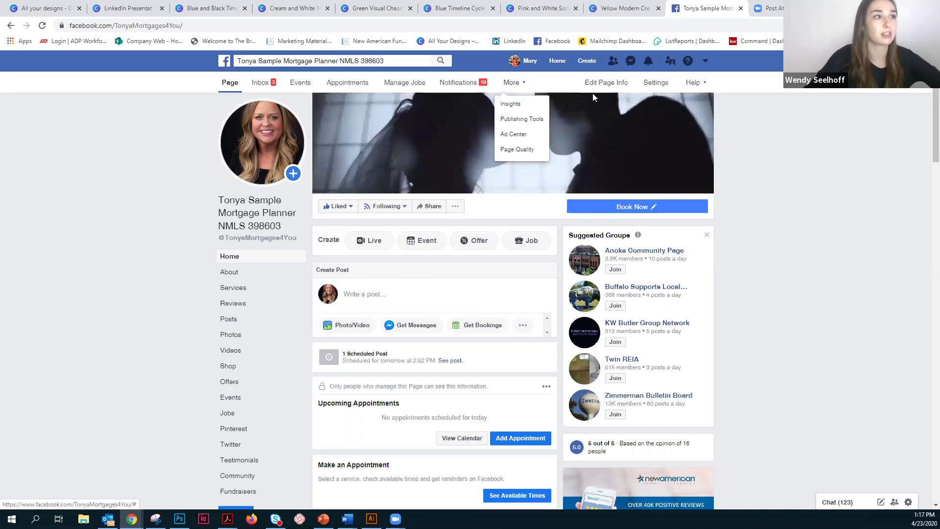
left_click(528, 120)
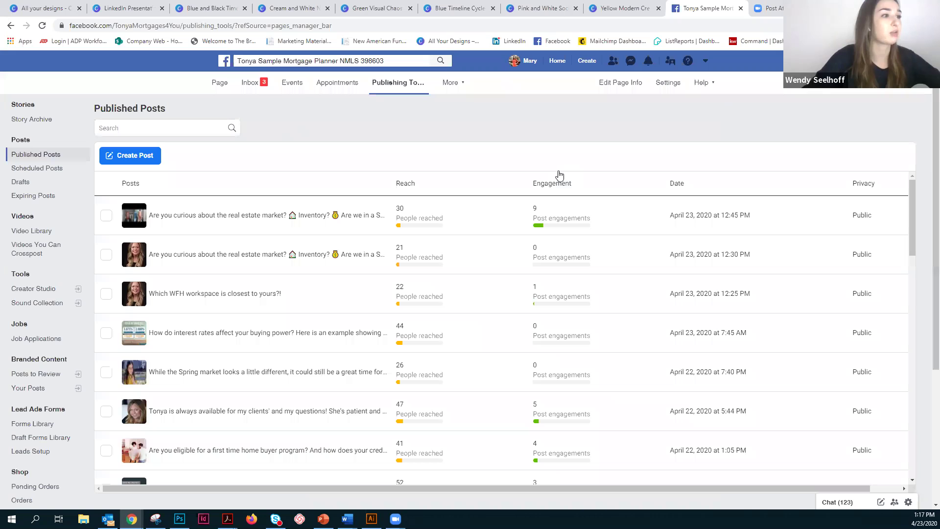
scroll(410, 116, "down", 2)
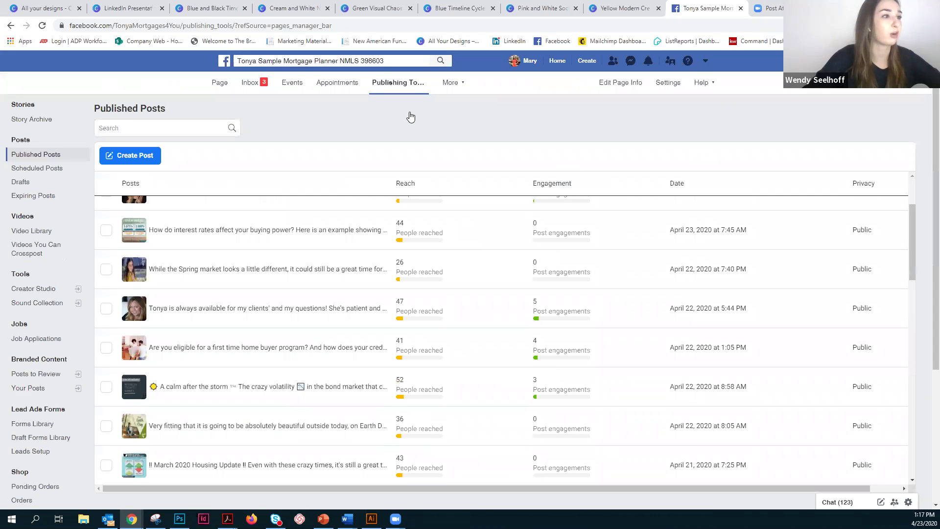
scroll(240, 210, "down", 3)
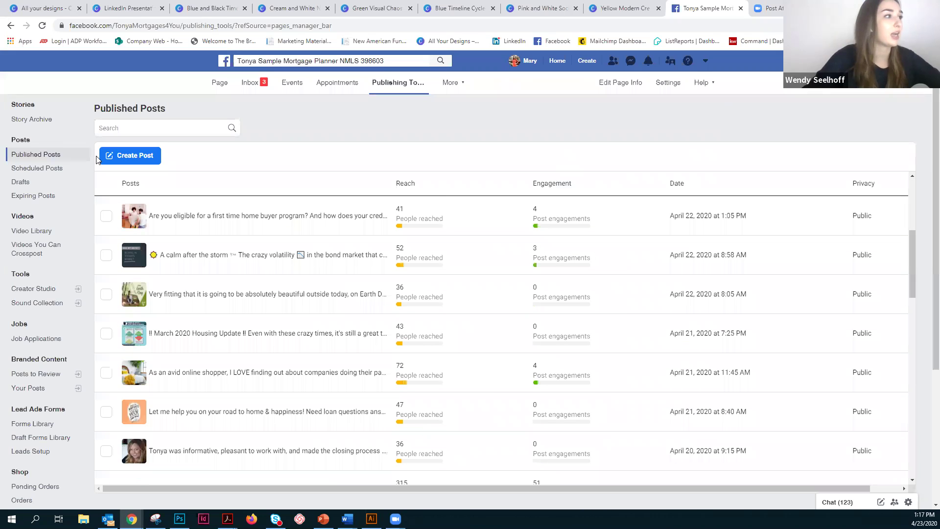
left_click(70, 173)
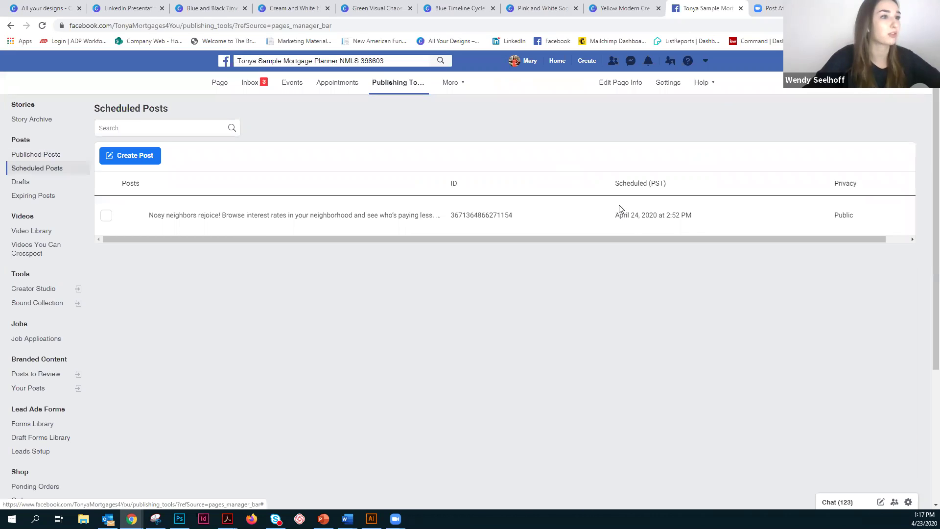
Start a new post from the published posts view, add a poll, and browse GIFs for its first option
left_click(33, 156)
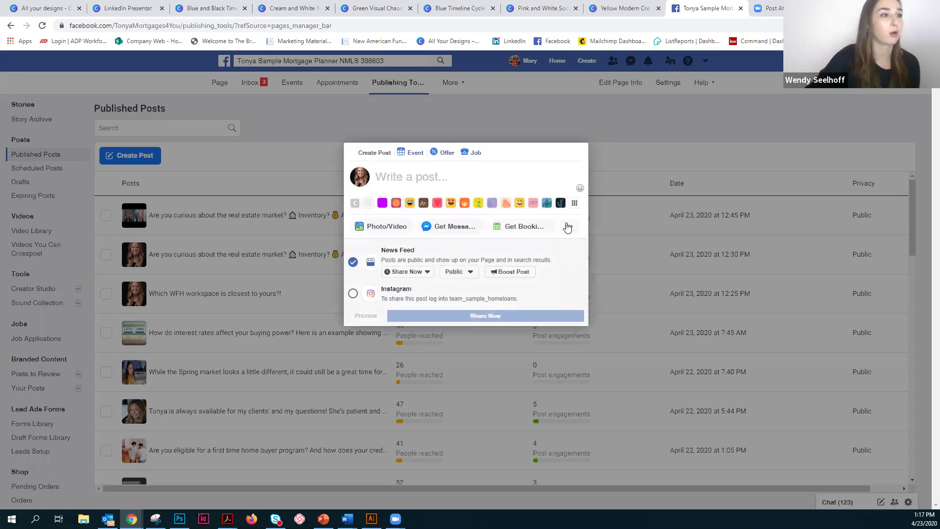
left_click(565, 224)
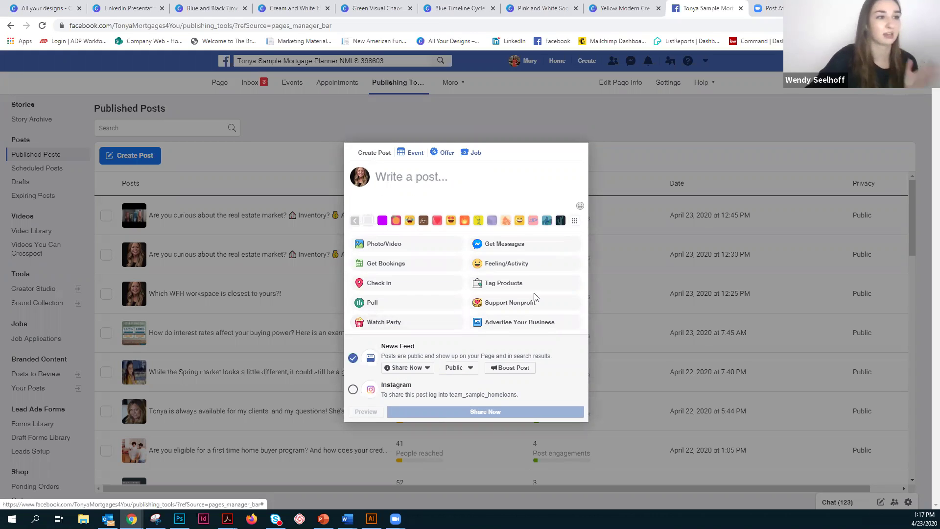
left_click(382, 308)
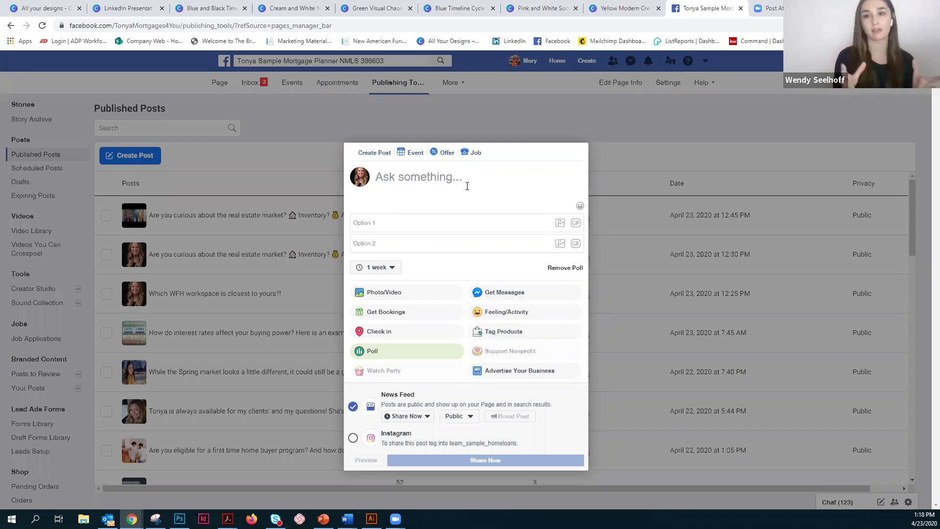
left_click(575, 223)
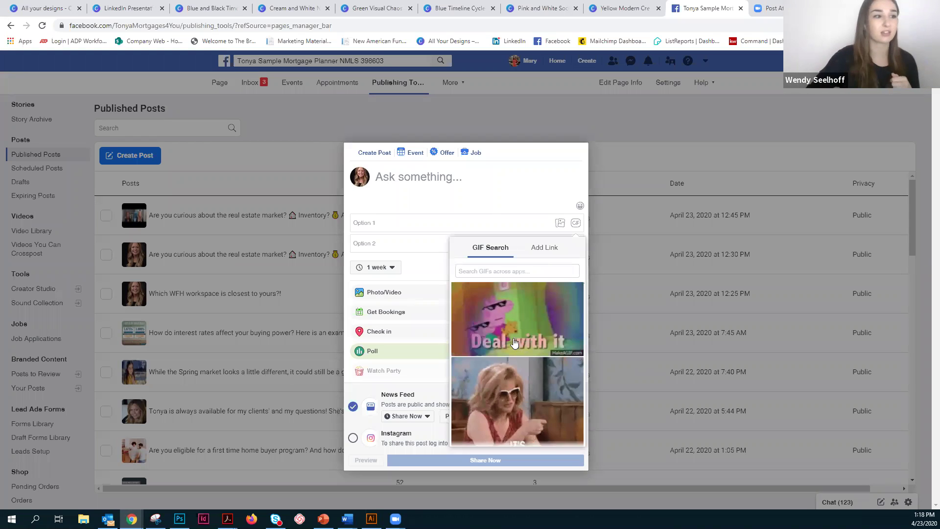
scroll(543, 330, "down", 3)
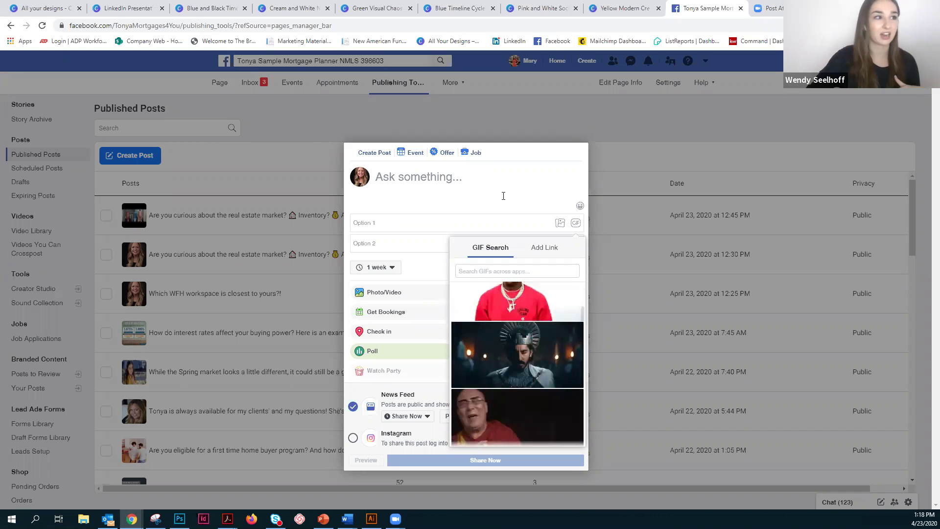
left_click(588, 136)
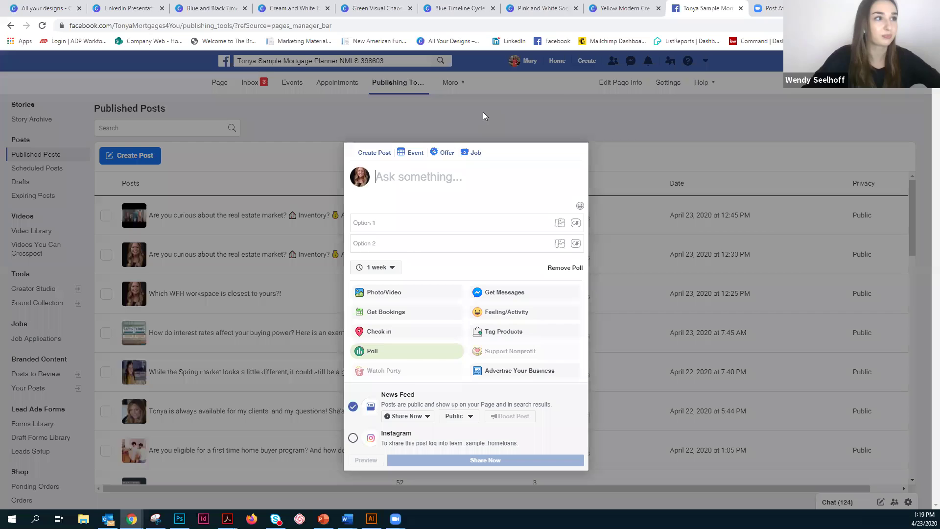
Discard the unfinished poll post and return to the business page's main view
left_click(624, 100)
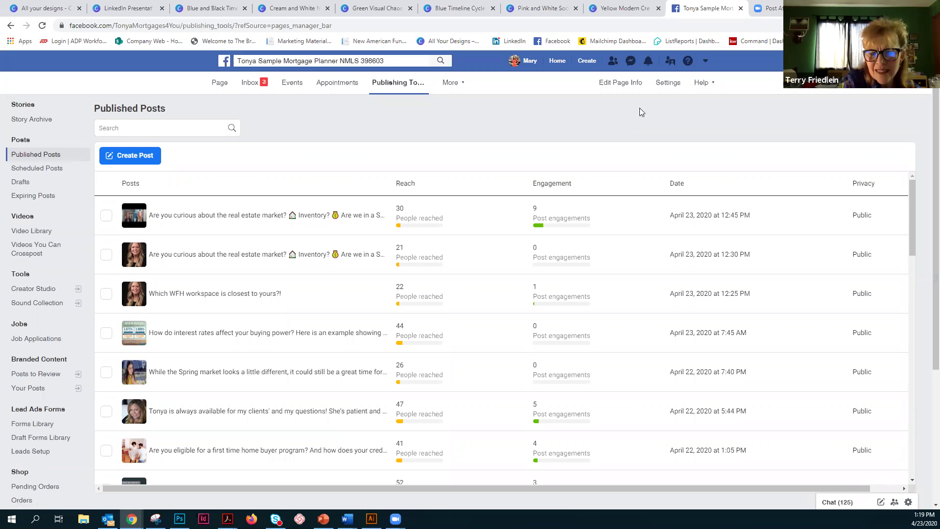
left_click(224, 84)
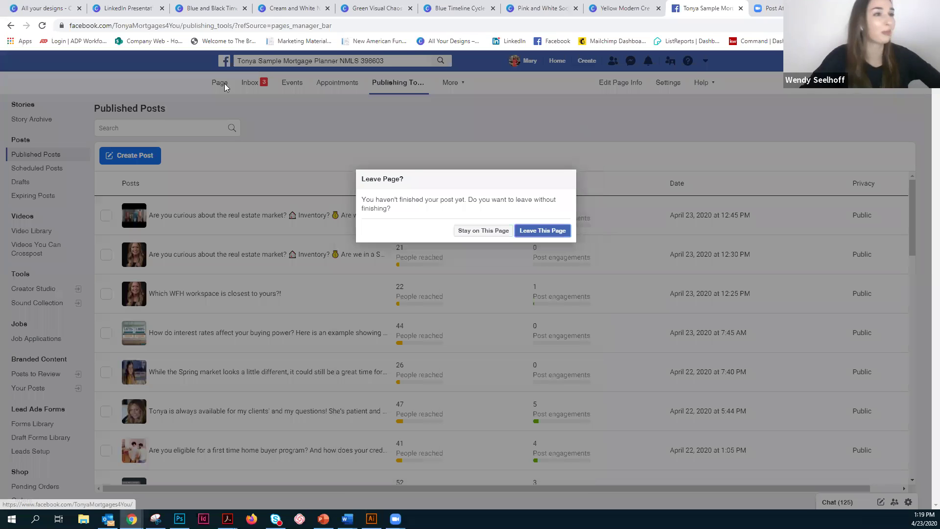
left_click(543, 231)
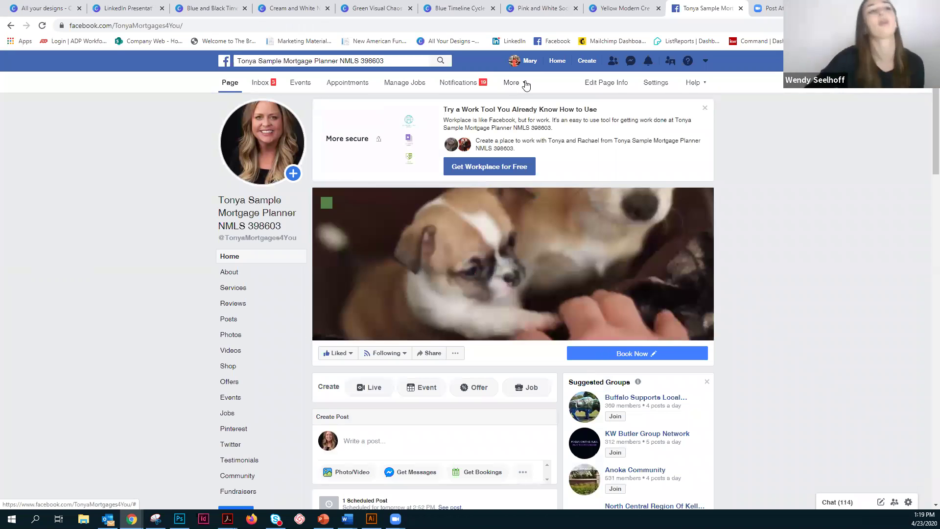
Start a new post from Publishing Tools, expand the full list of post options including Poll, and close the composer
left_click(522, 83)
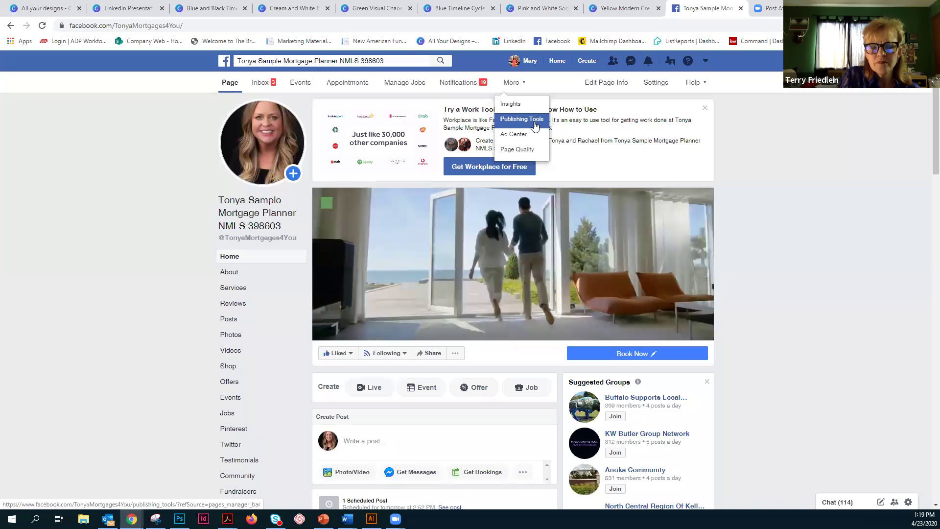
left_click(535, 125)
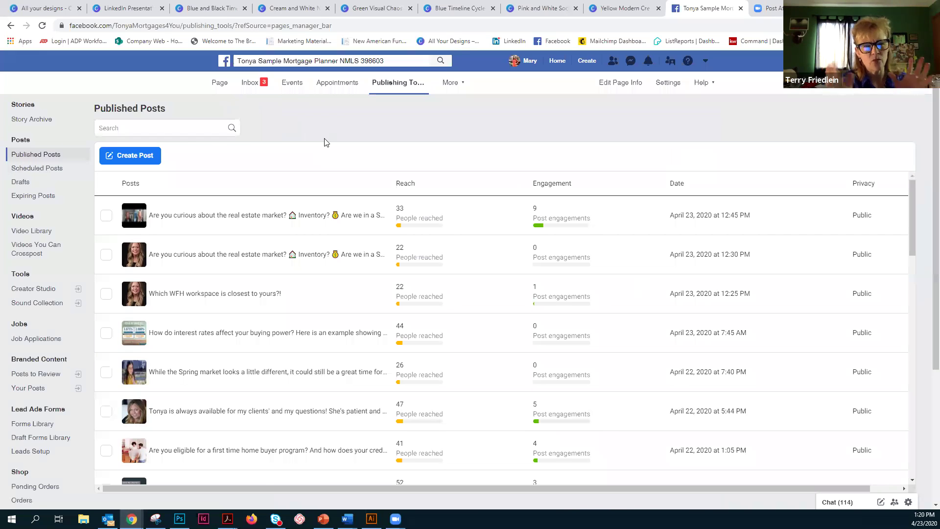
left_click(126, 160)
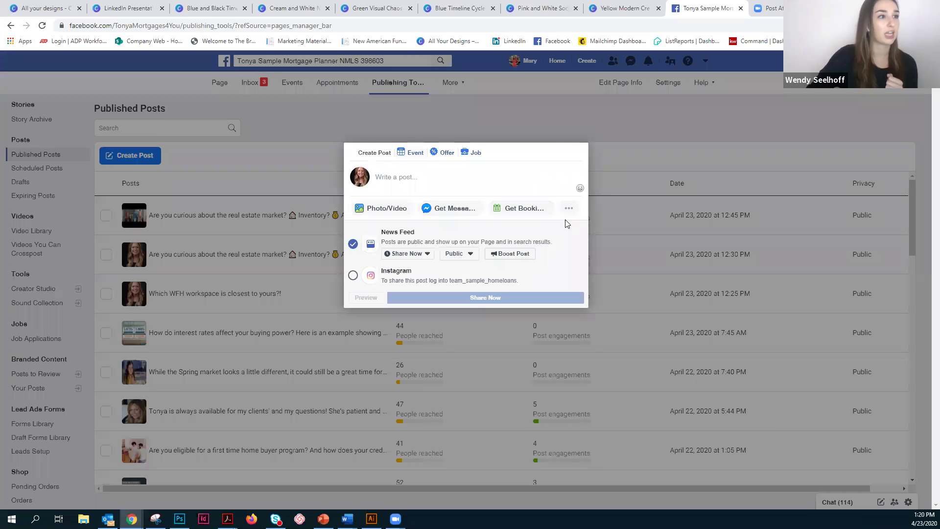
left_click(568, 210)
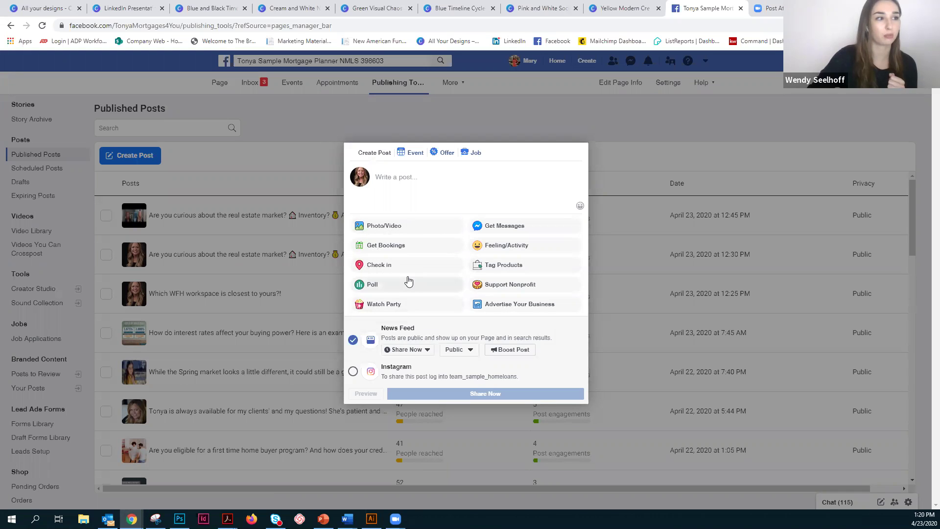
left_click(584, 149)
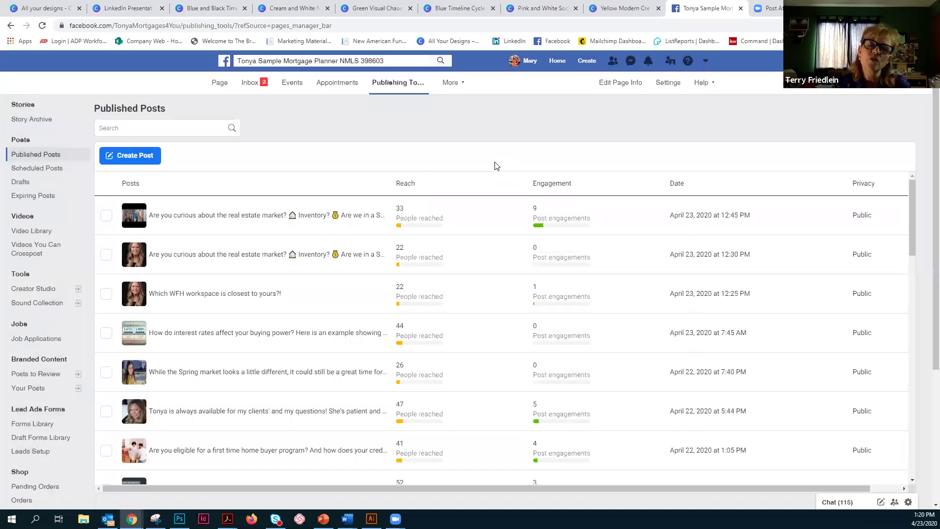
Return to the business page and examine its content down to the latest real estate market video post
left_click(212, 84)
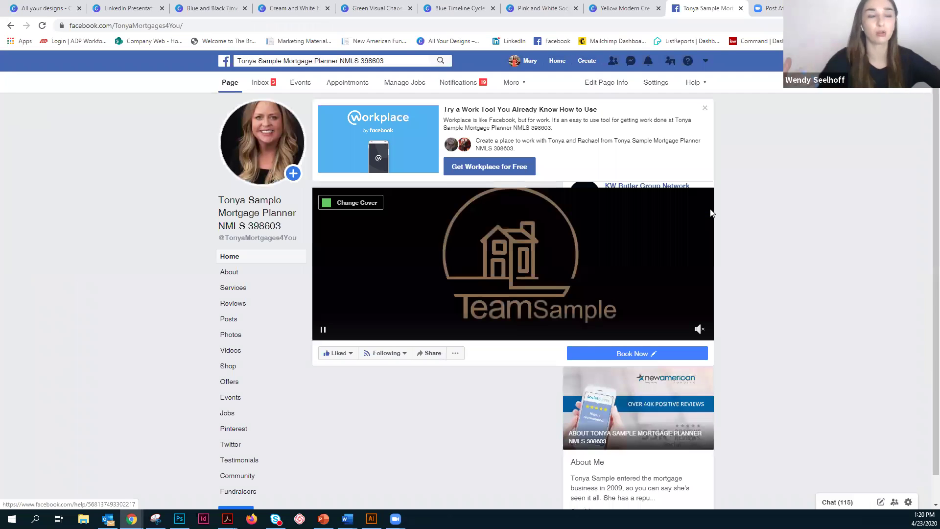
scroll(822, 239, "down", 8)
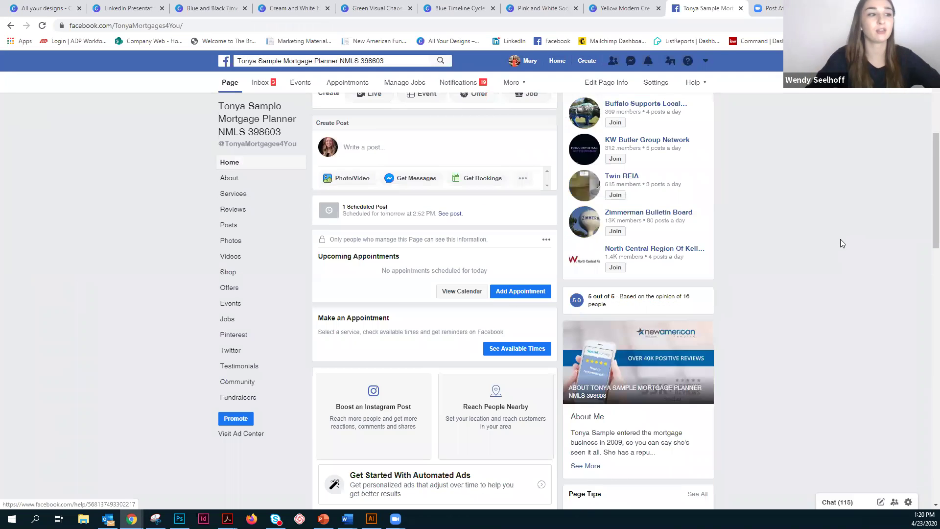
scroll(841, 239, "down", 6)
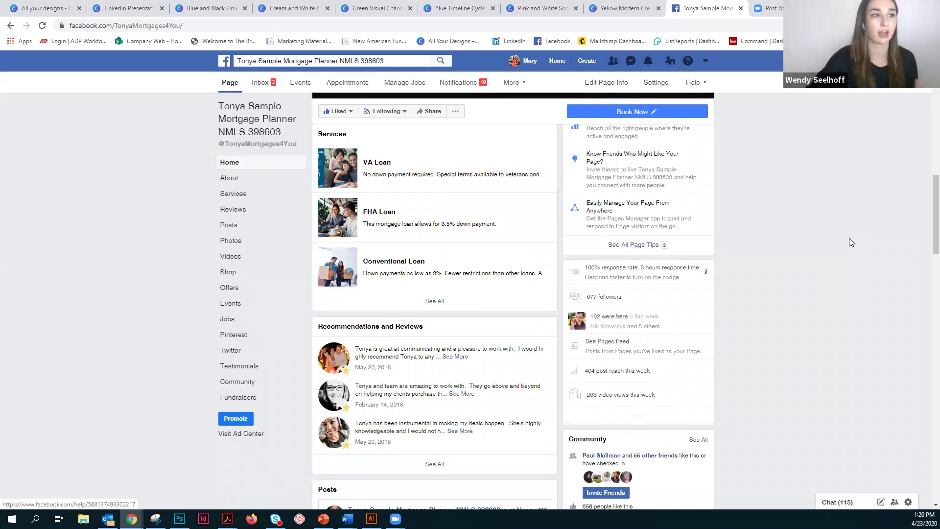
scroll(849, 238, "down", 5)
scroll(849, 238, "down", 1)
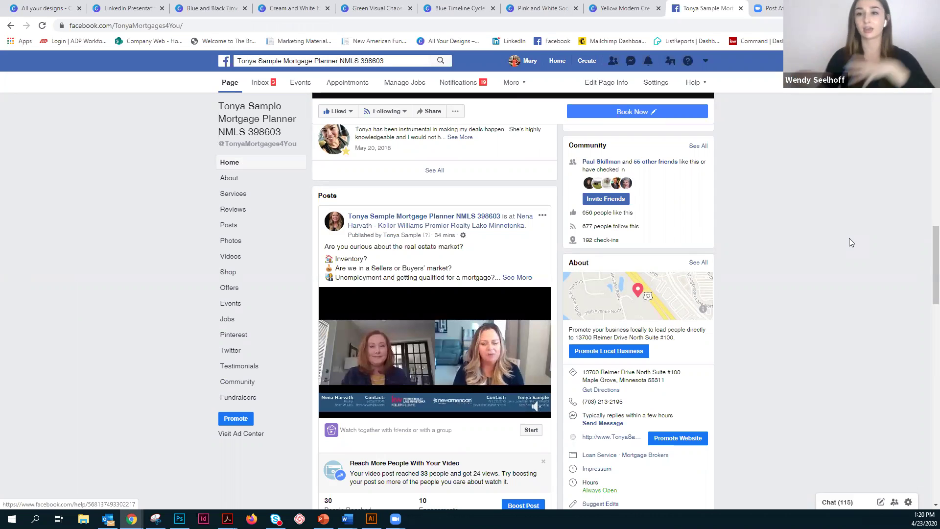
scroll(838, 234, "down", 1)
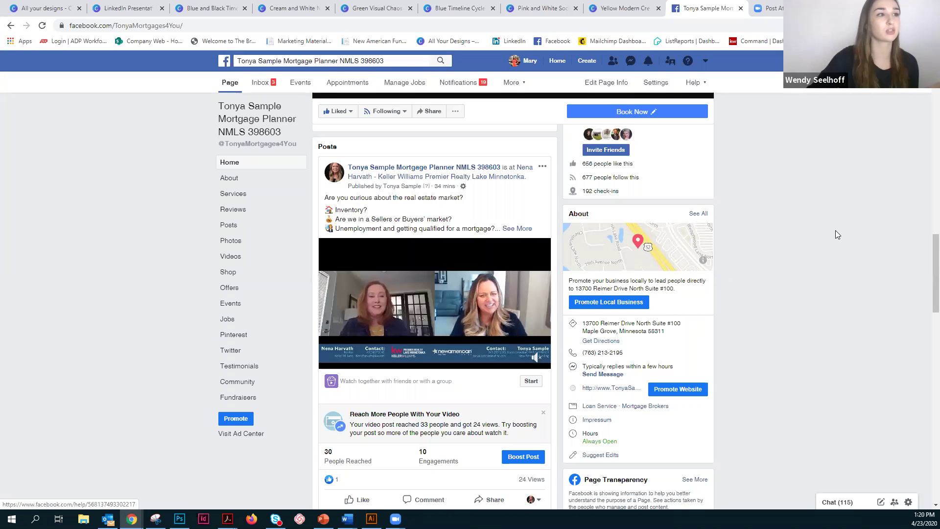
scroll(835, 230, "down", 1)
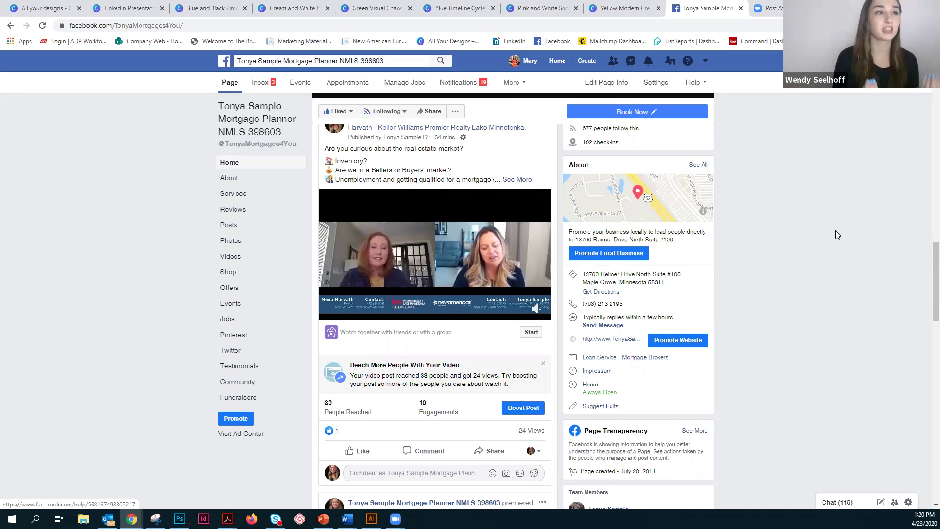
scroll(820, 226, "down", 1)
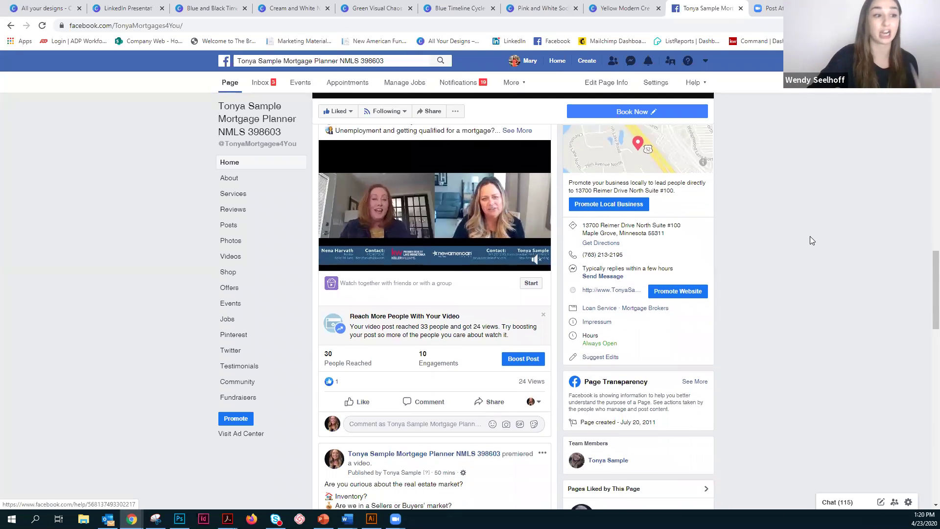
scroll(764, 225, "up", 2)
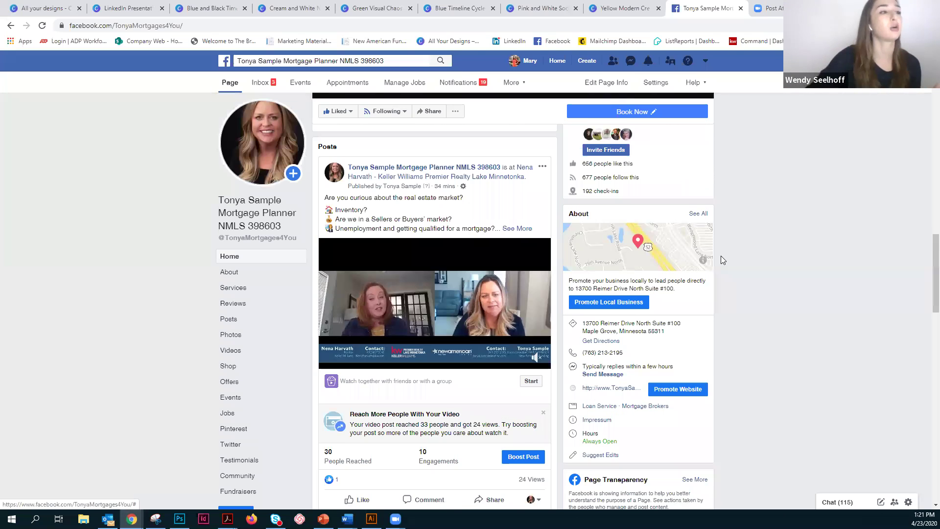
scroll(722, 255, "down", 1)
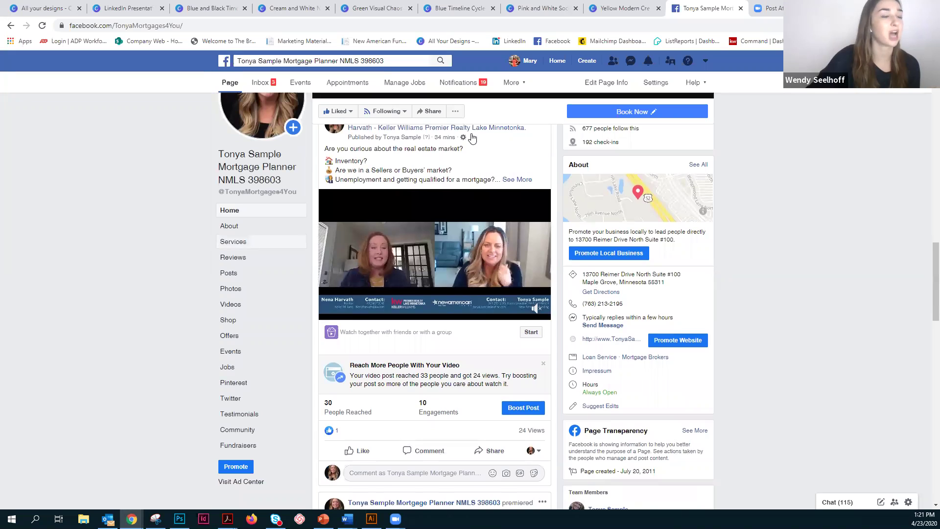
mouse_move(494, 221)
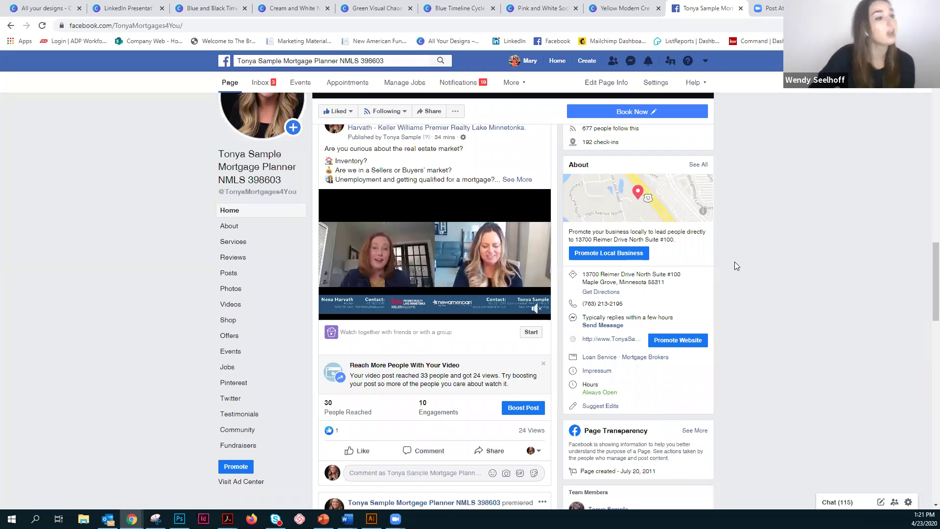
Switch the identity used to interact with the latest video post from the business page to the personal profile
scroll(761, 274, "down", 2)
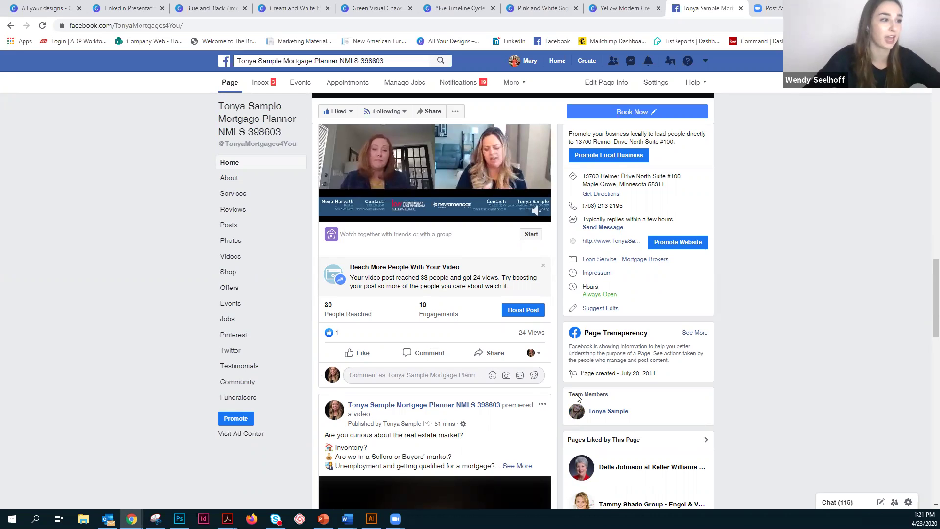
left_click(522, 357)
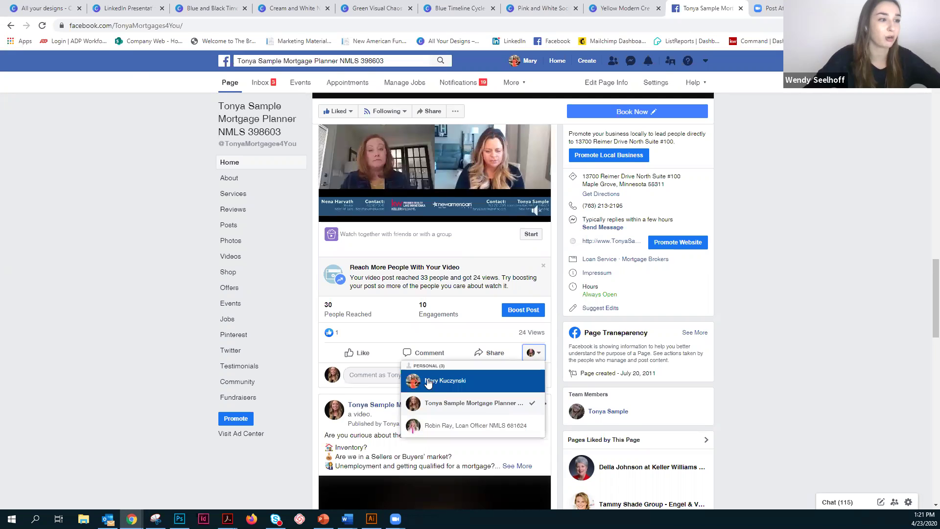
left_click(428, 380)
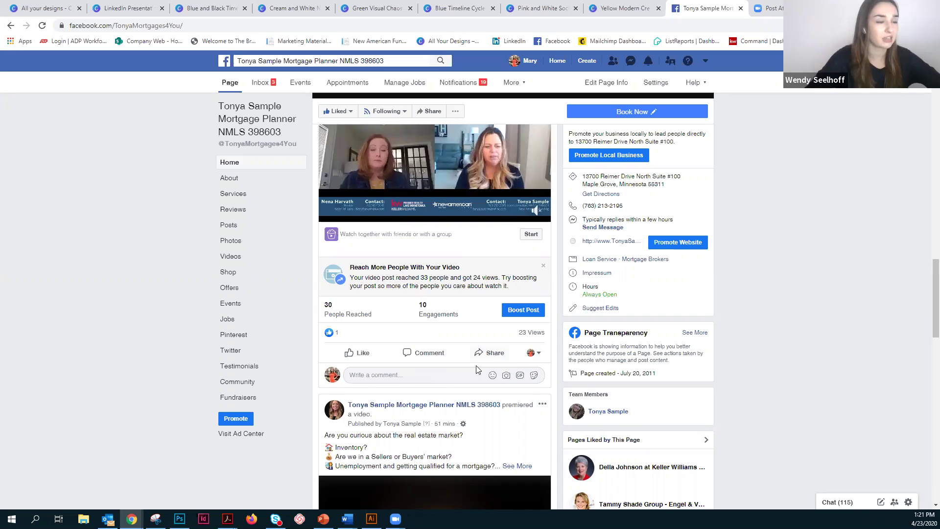
Start sharing the latest real estate market video as the personal profile and review the destination choices, keeping Share on Your Timeline
left_click(494, 357)
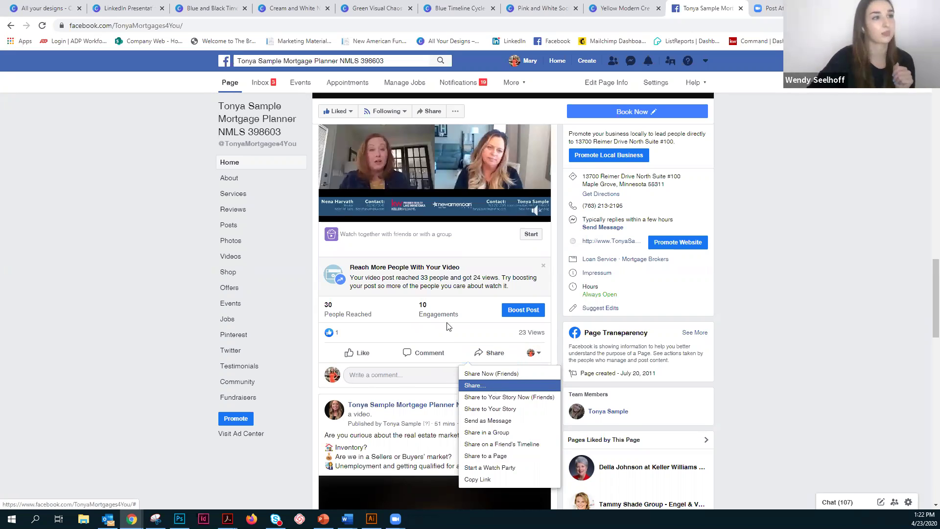
key("Return")
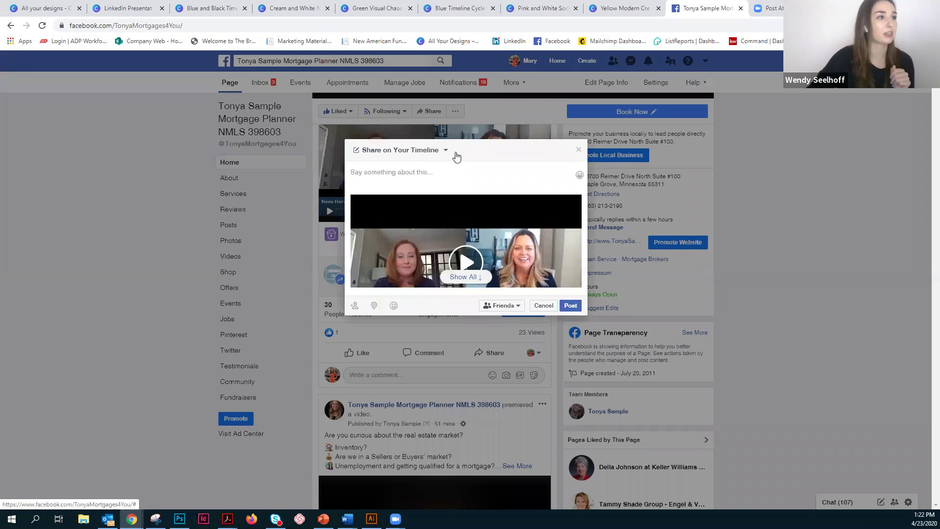
left_click(387, 151)
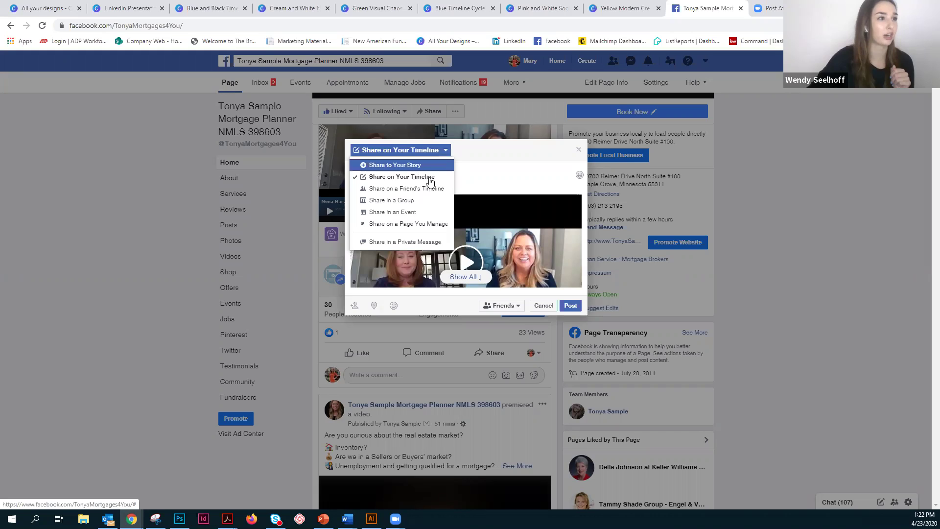
left_click(474, 208)
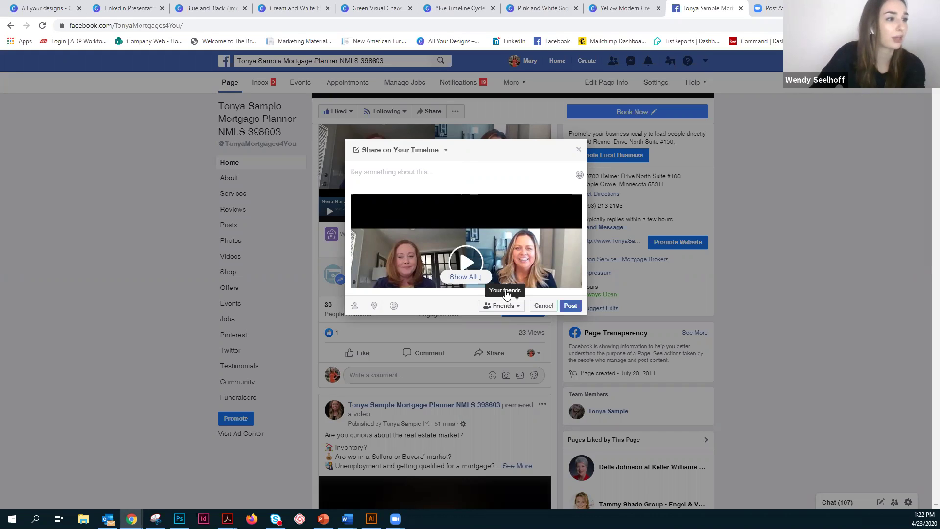
Expand the full preview of the video being shared and examine its credited page, caption and hashtags
left_click(468, 277)
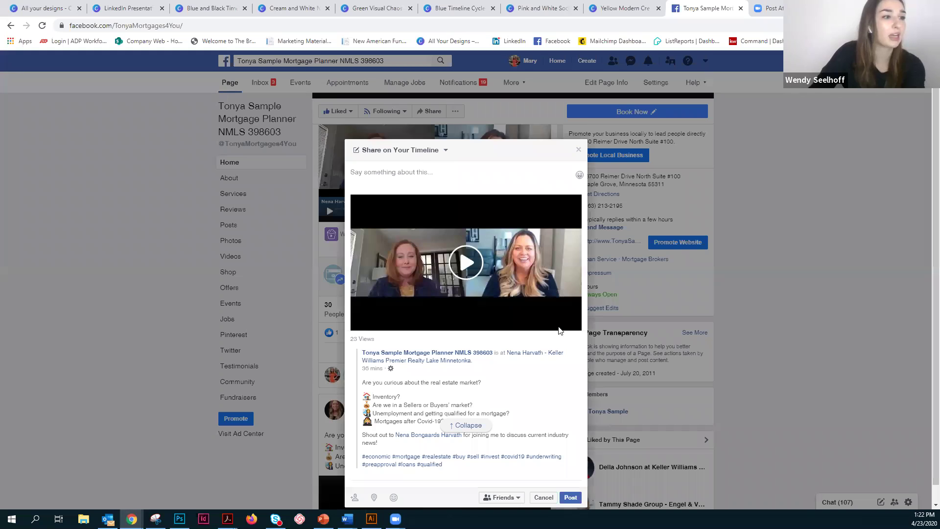
scroll(561, 337, "down", 1)
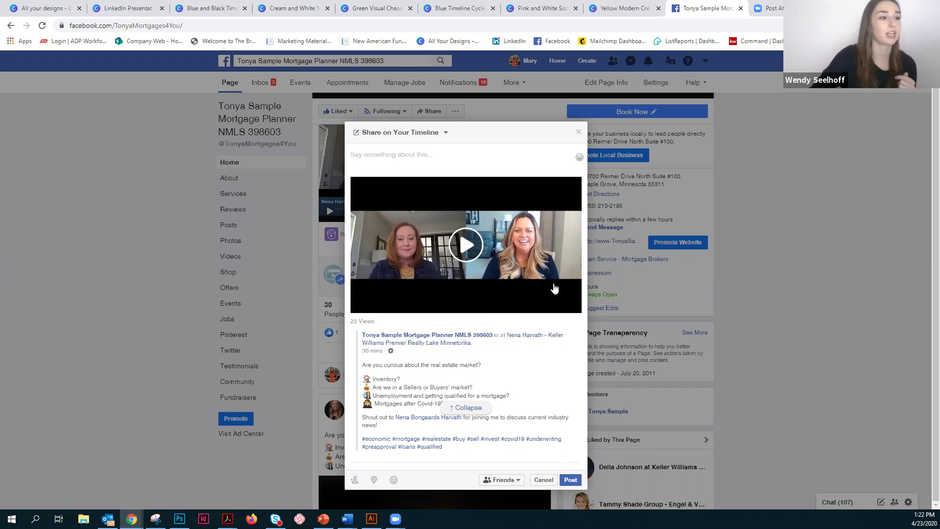
scroll(529, 342, "up", 1)
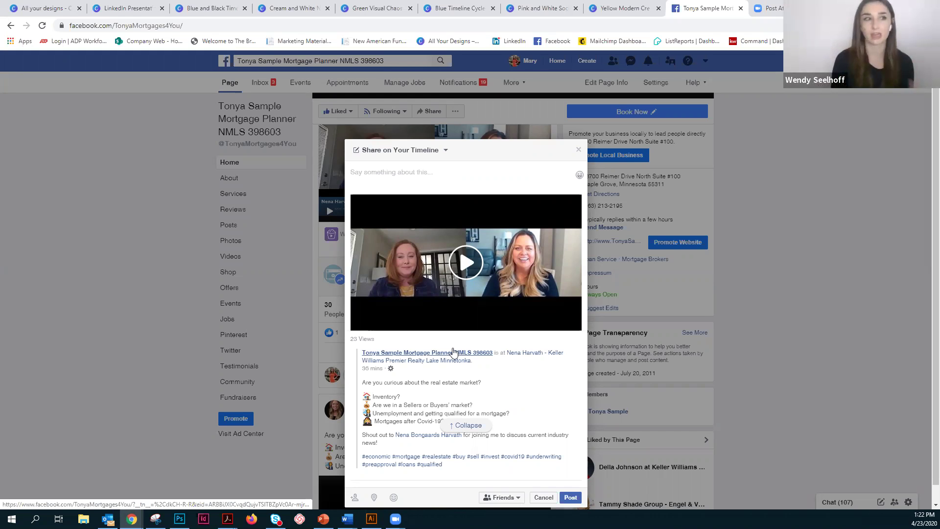
mouse_move(479, 356)
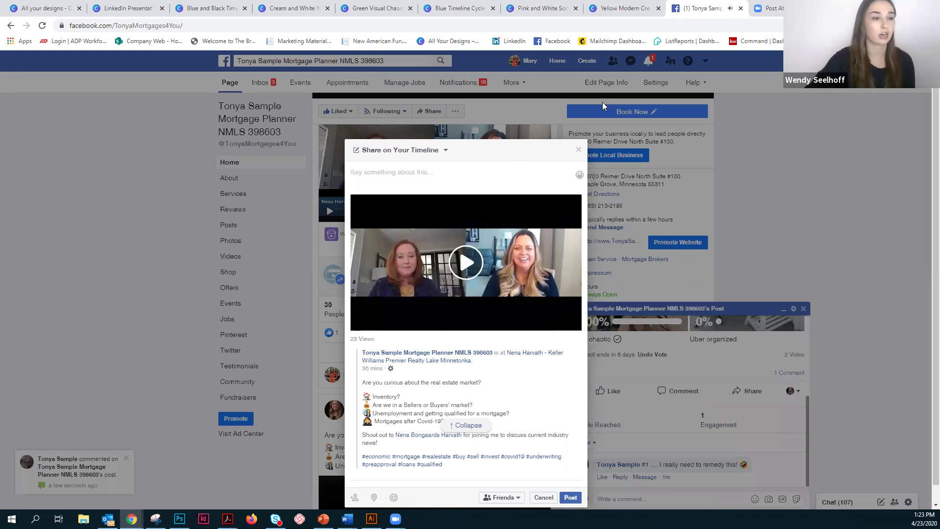
Close the share dialog without posting, and dismiss the pop-up poll post and chat windows
left_click(759, 174)
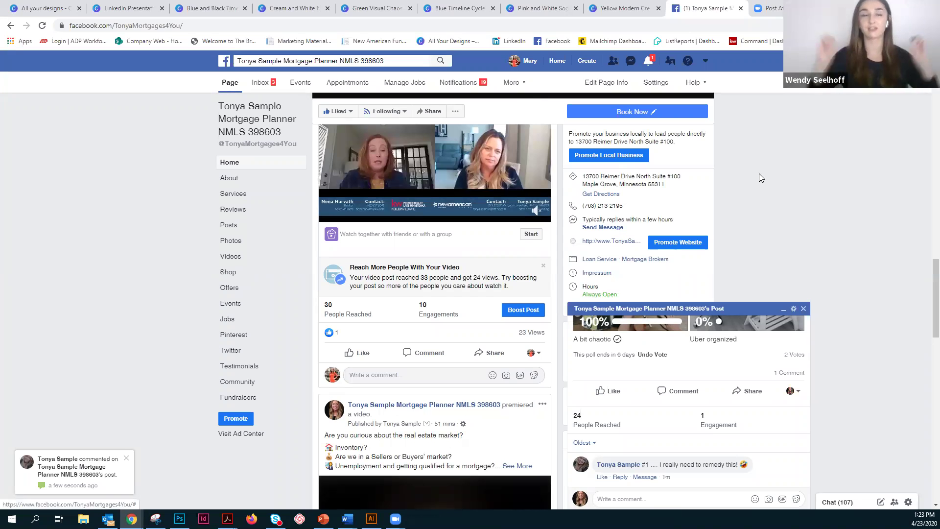
left_click(804, 308)
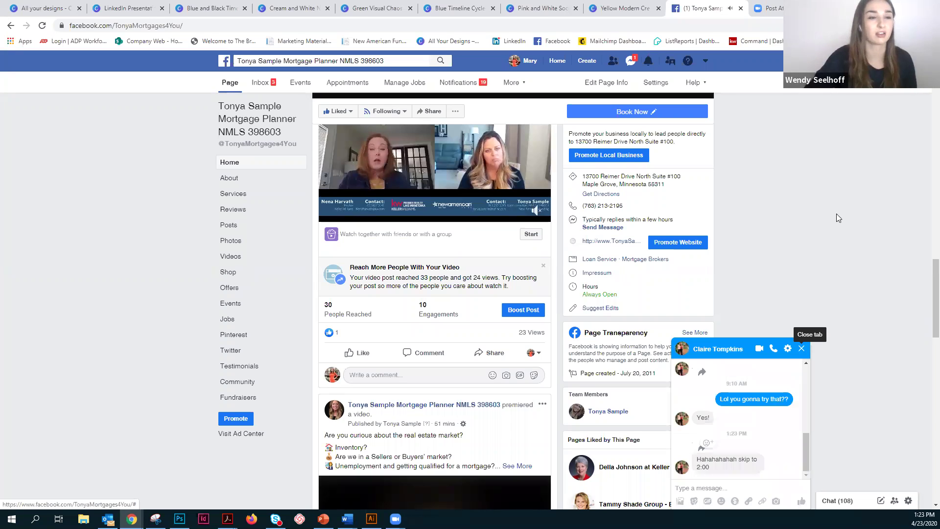
key("Escape")
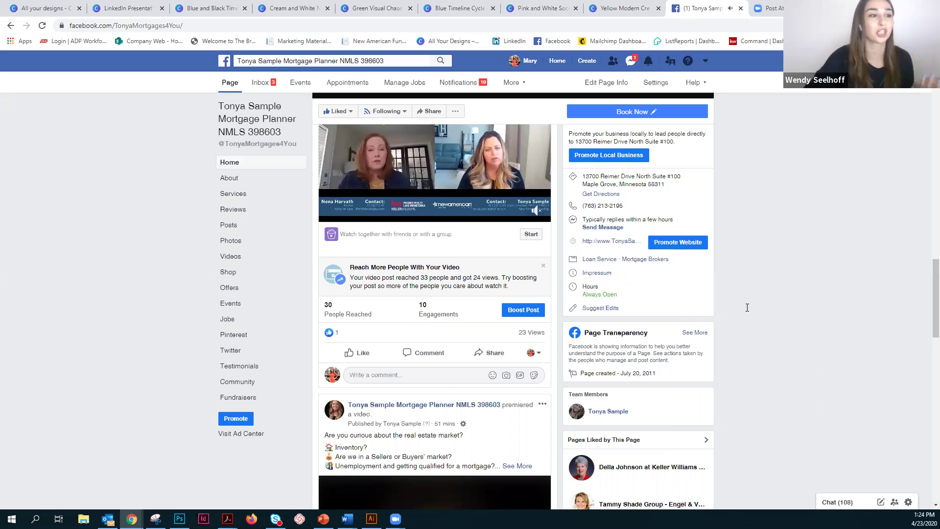
Display the sharing options for the real estate market video again and dismiss them without choosing one
left_click(483, 357)
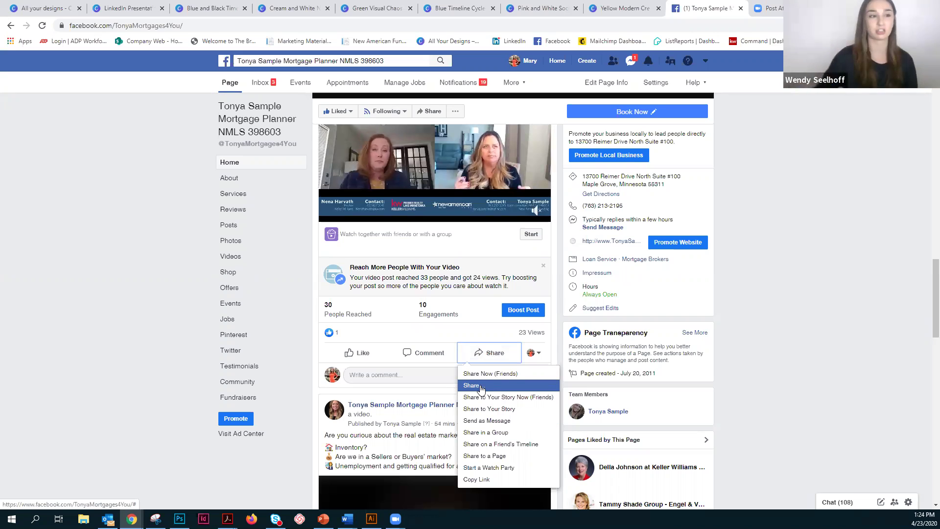
left_click(778, 389)
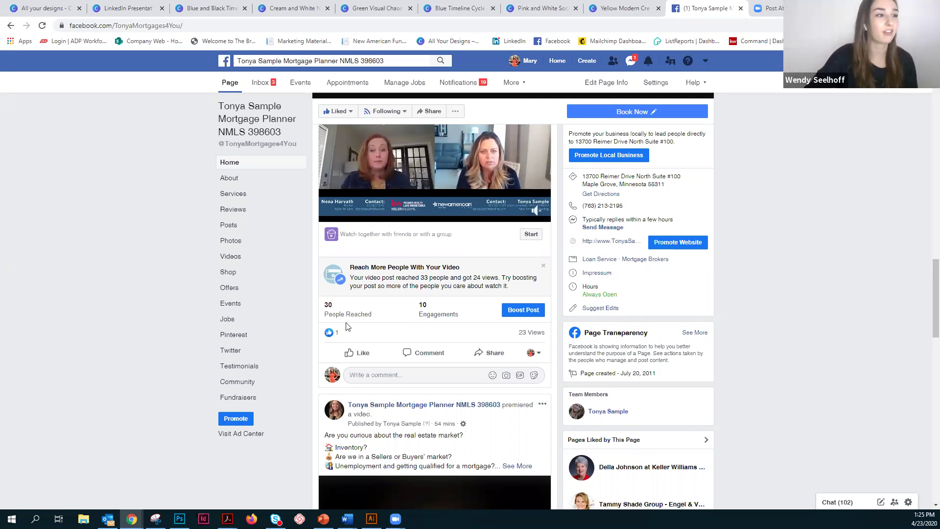
Examine the business page's photos, videos, events and published posts down to the Home Buying Parade post, and return to the page header
scroll(536, 418, "down", 2)
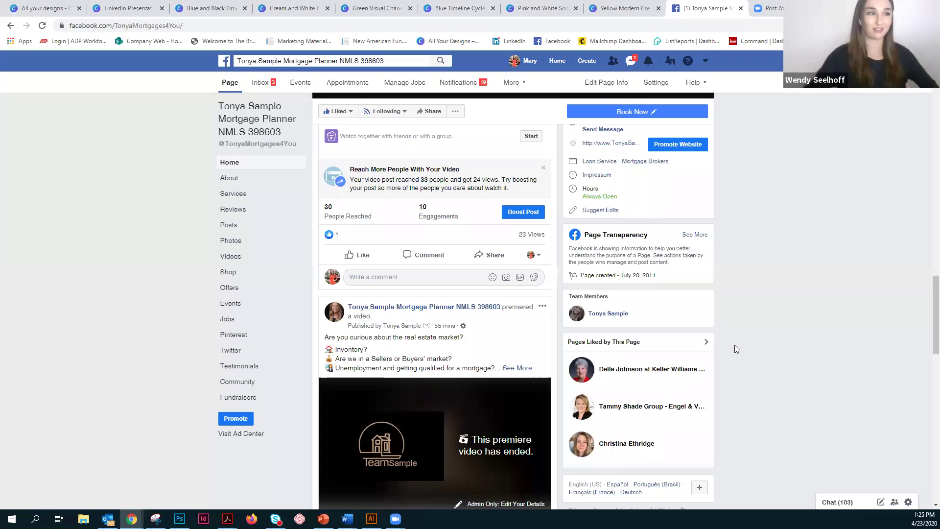
scroll(735, 343, "down", 1)
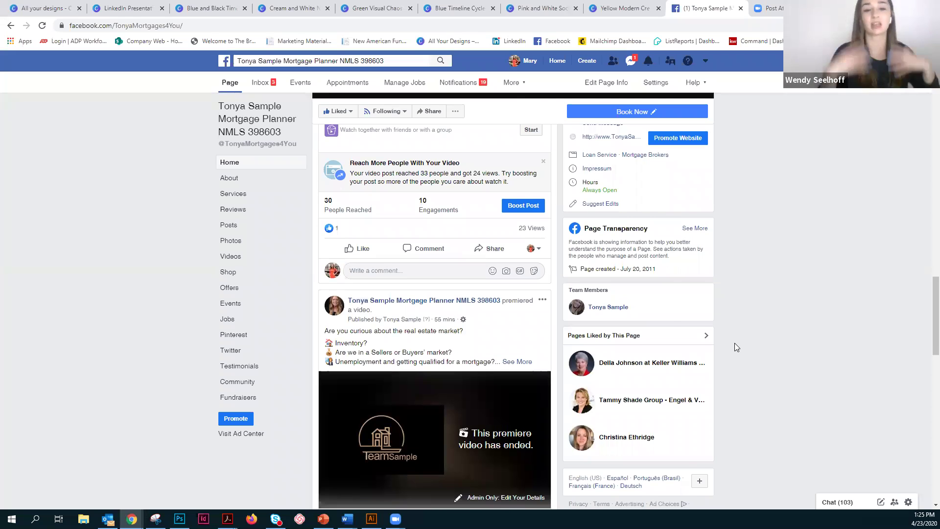
scroll(734, 347, "down", 1)
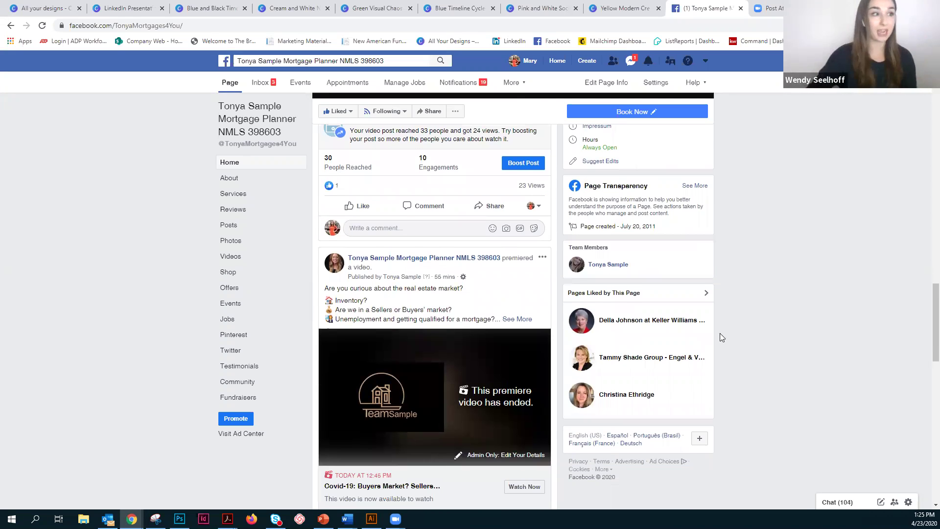
scroll(734, 343, "down", 1)
scroll(736, 343, "down", 6)
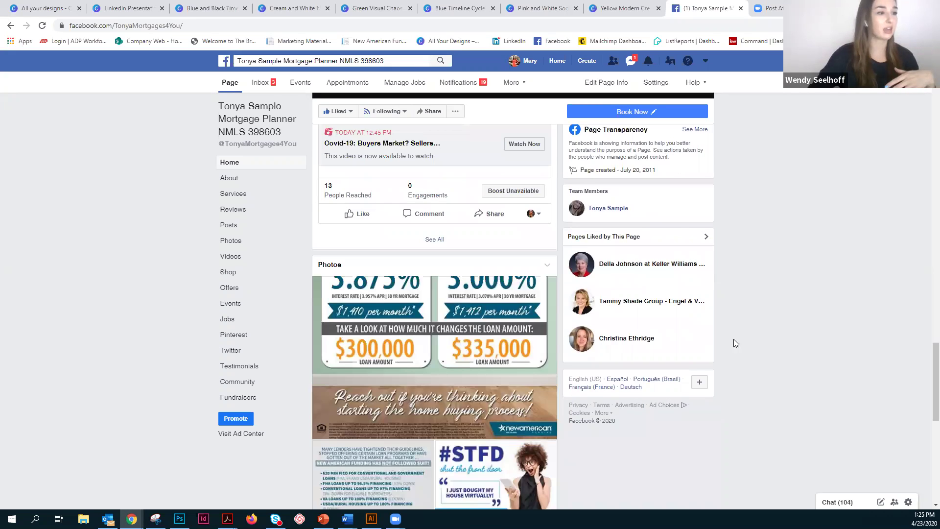
scroll(734, 339, "down", 6)
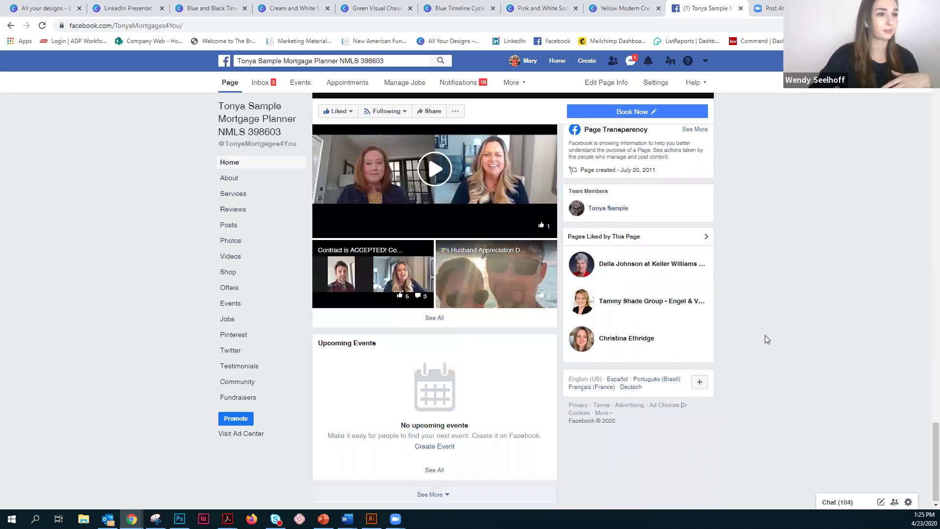
scroll(765, 336, "down", 1)
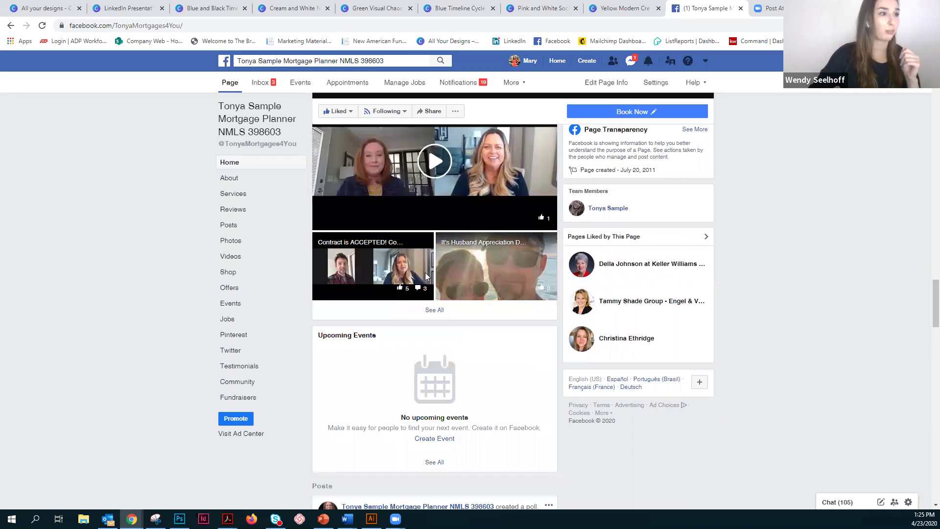
scroll(425, 272, "down", 5)
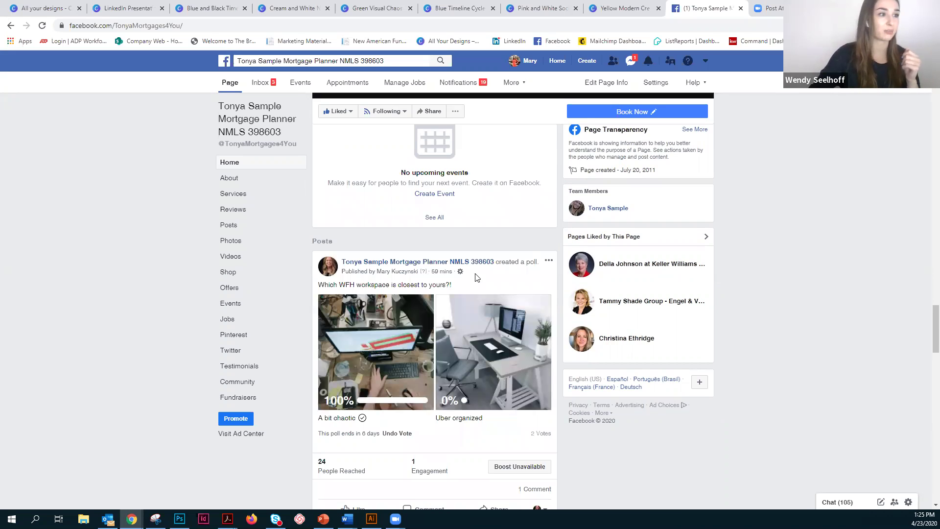
scroll(477, 278, "down", 10)
scroll(460, 186, "down", 4)
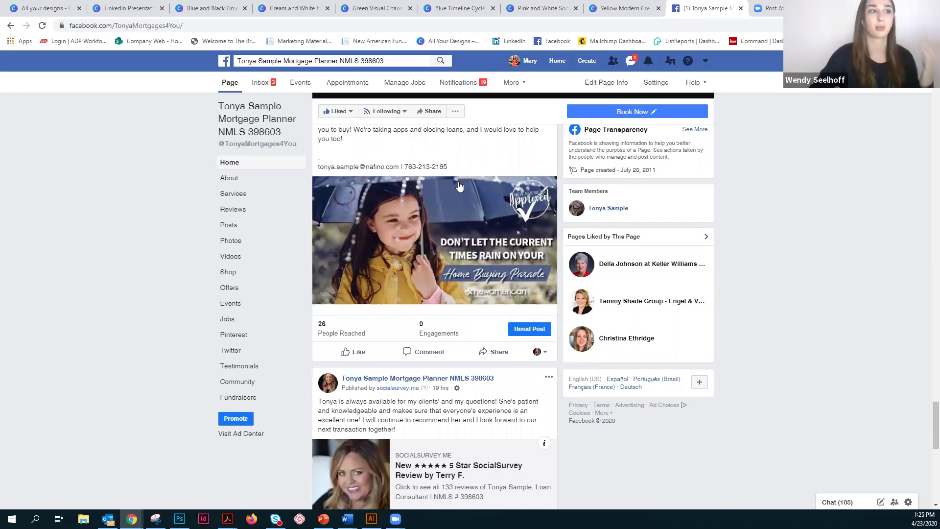
scroll(367, 203, "up", 2)
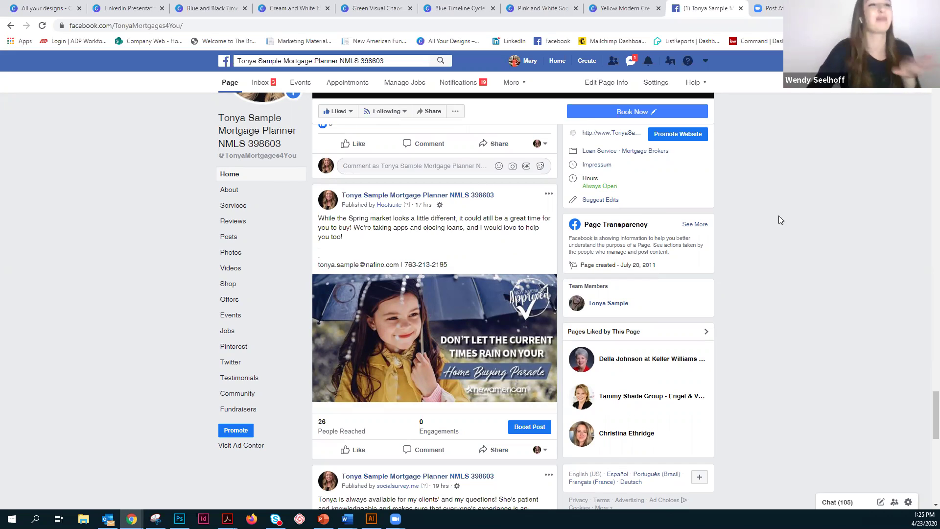
scroll(781, 219, "up", 7)
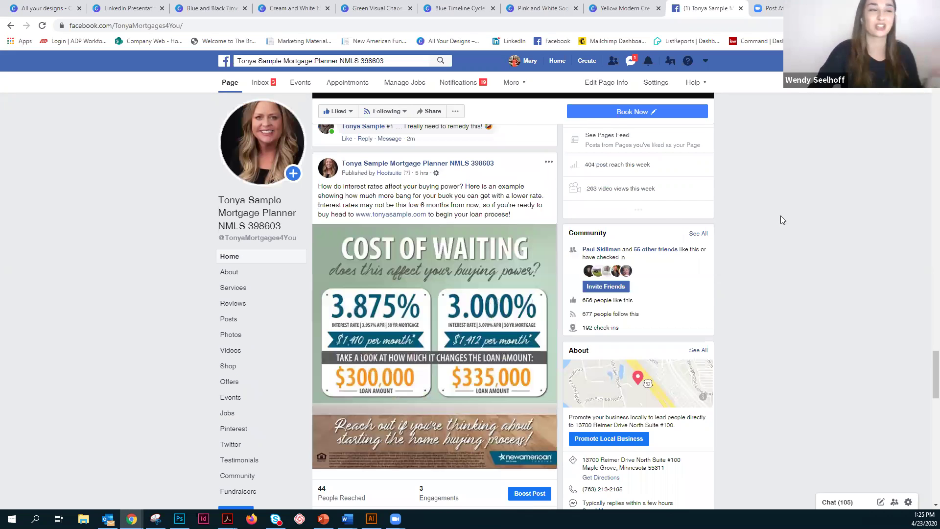
scroll(782, 220, "up", 10)
scroll(780, 216, "up", 10)
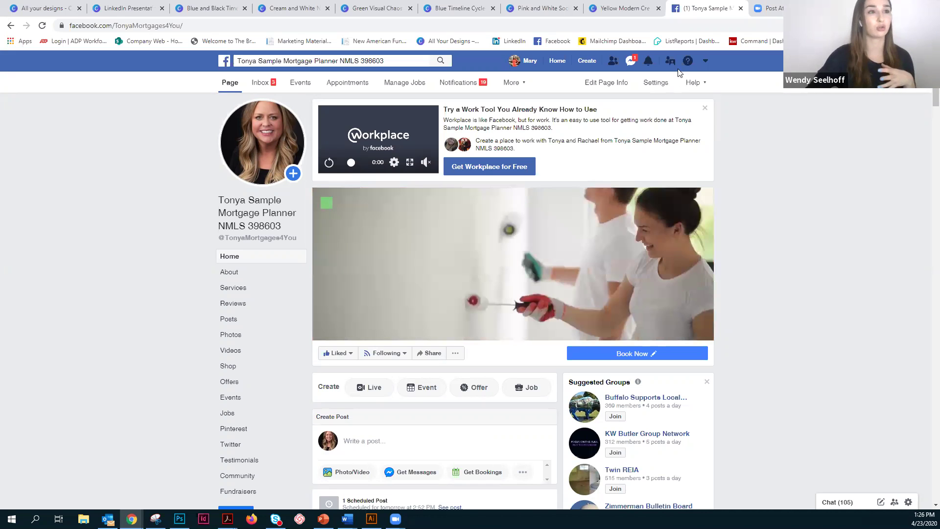
Open the business page's settings and go to the Page Roles section
left_click(655, 83)
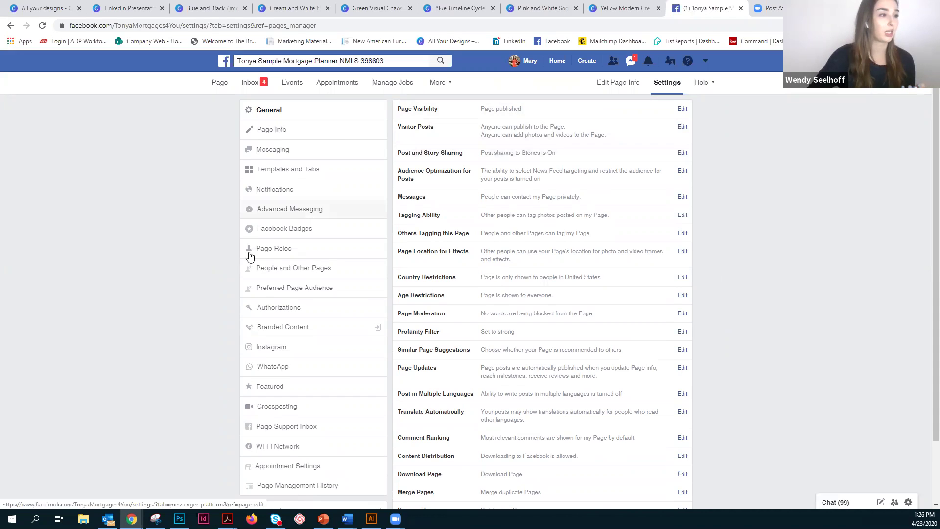
left_click(309, 255)
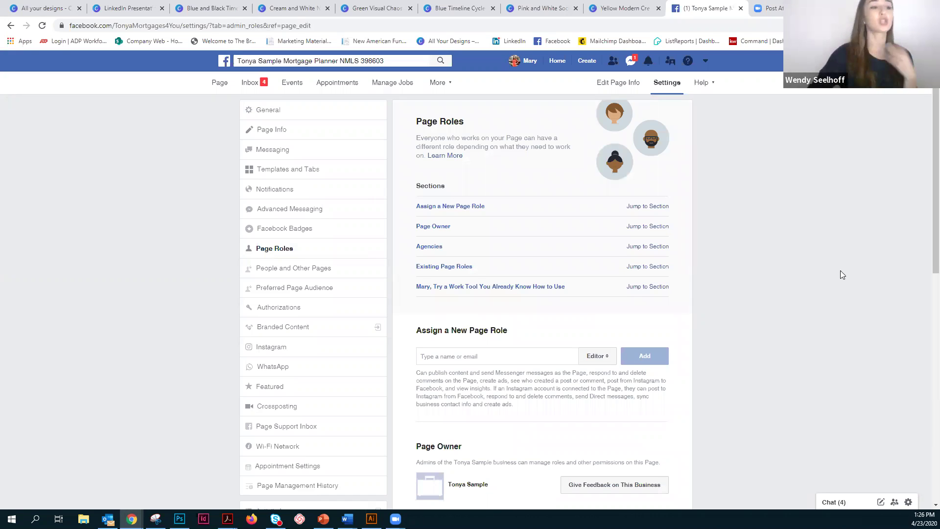
Examine the Page Roles settings, including new role assignment, page owner, agencies and existing page roles
scroll(810, 262, "down", 5)
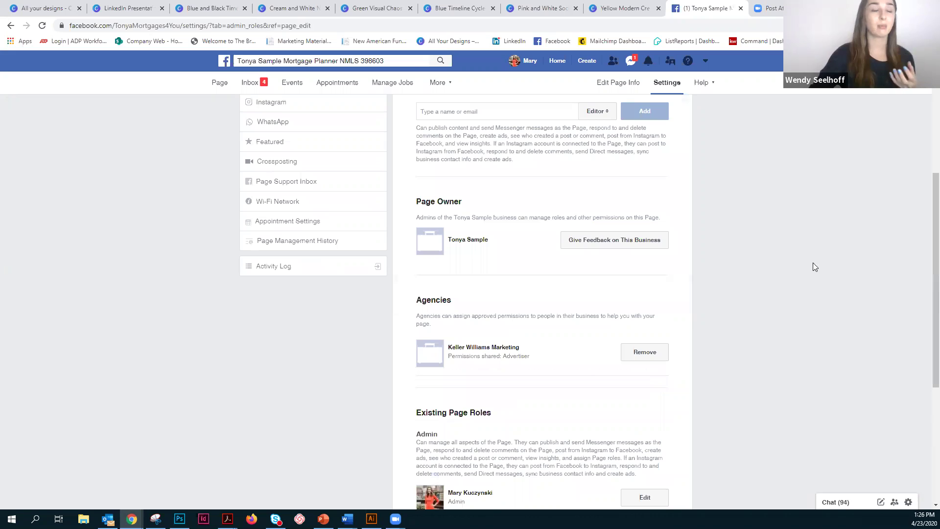
scroll(814, 266, "down", 5)
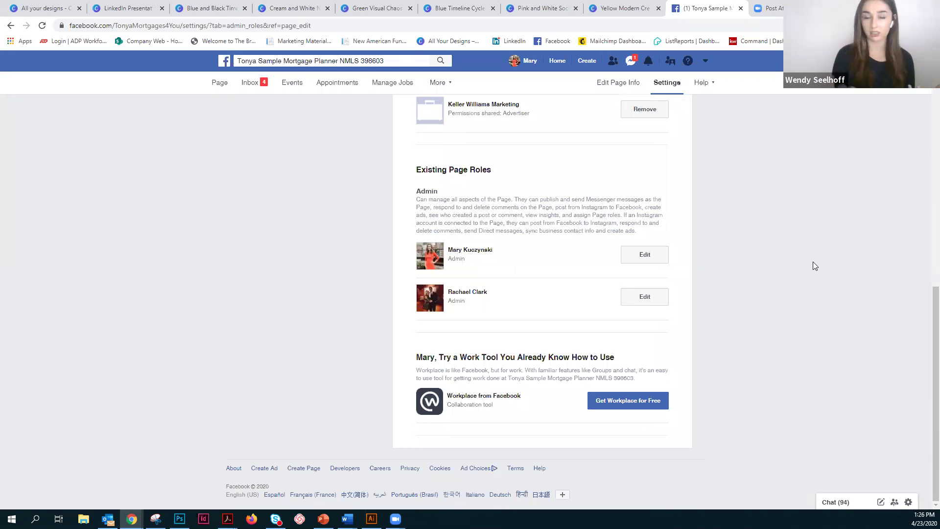
scroll(657, 235, "up", 9)
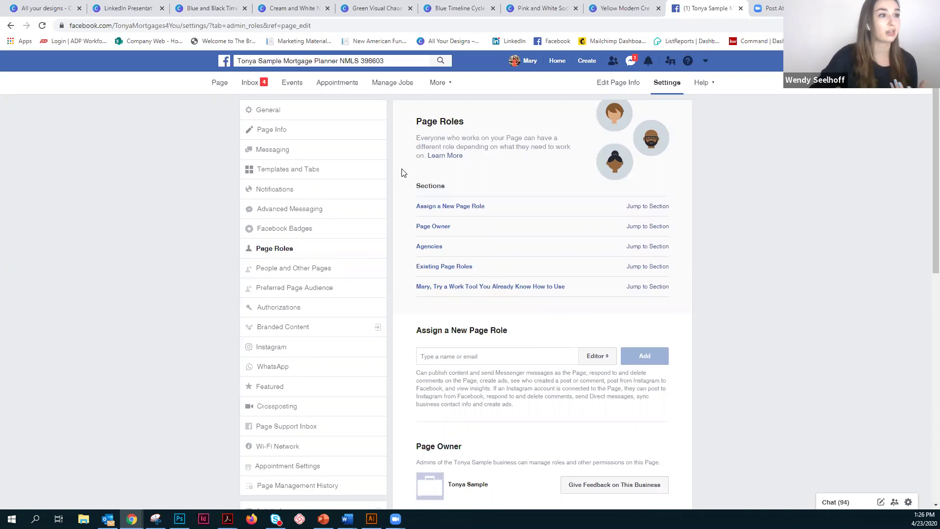
scroll(556, 206, "down", 3)
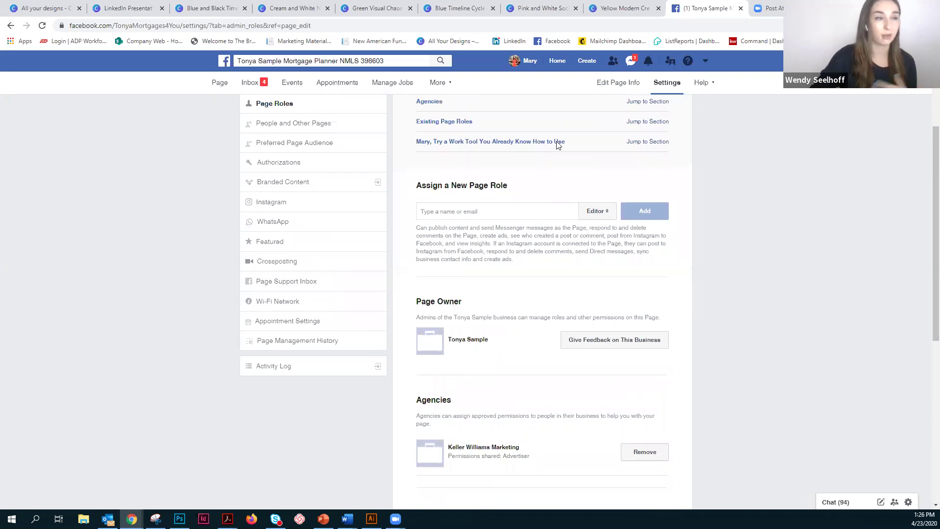
scroll(556, 142, "down", 2)
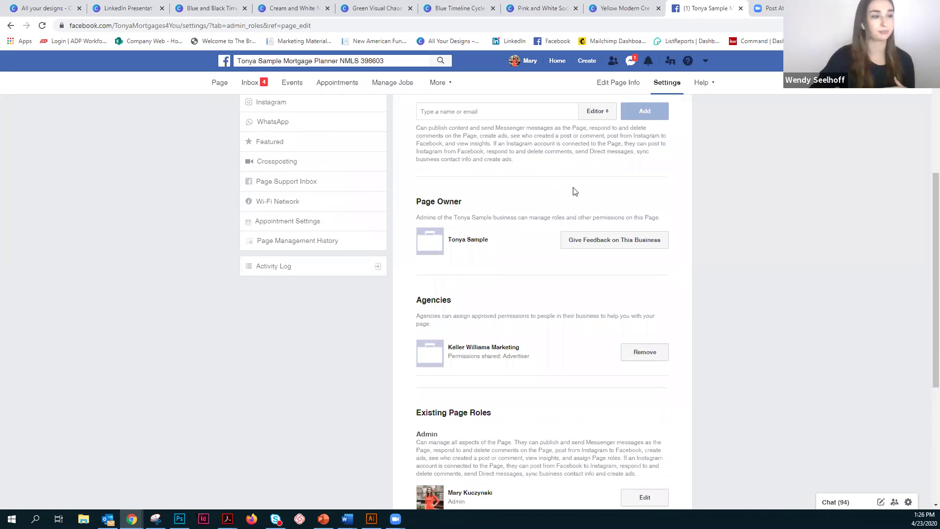
scroll(576, 192, "down", 2)
scroll(387, 206, "down", 2)
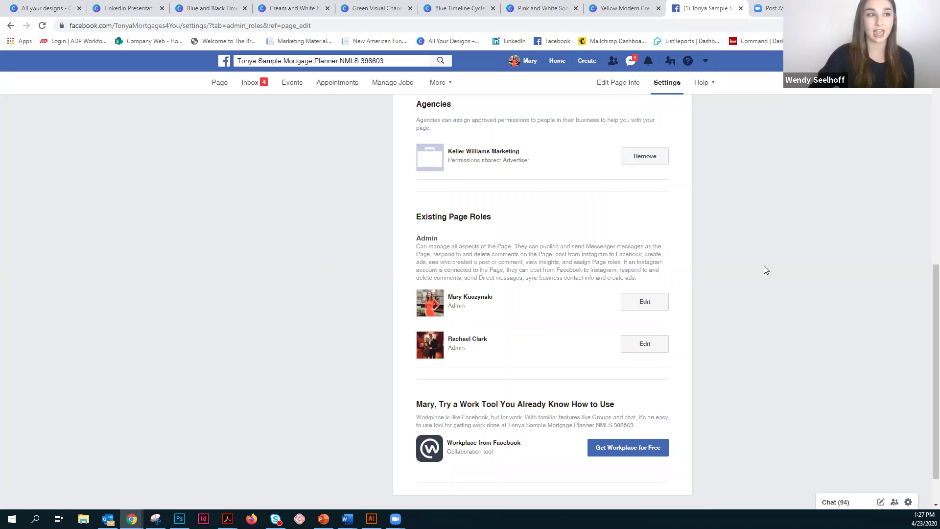
scroll(766, 269, "up", 2)
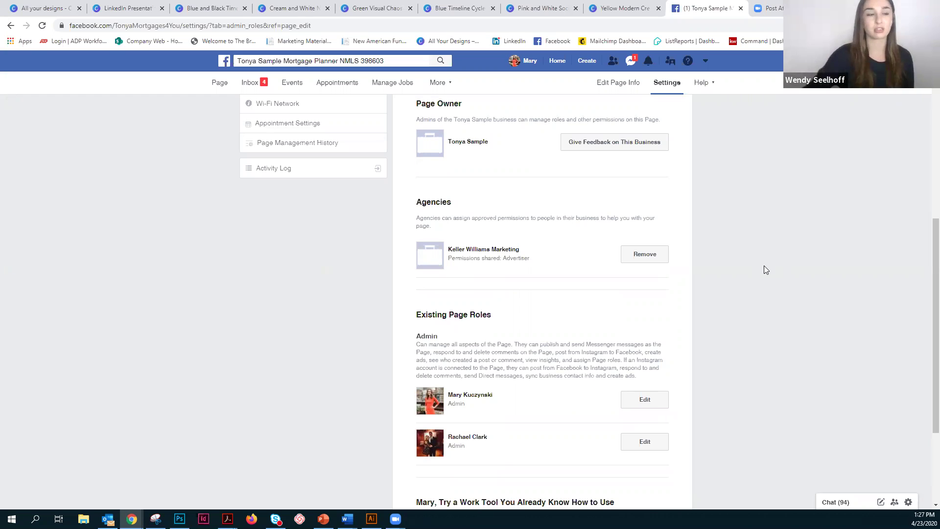
scroll(796, 240, "up", 2)
scroll(796, 240, "up", 3)
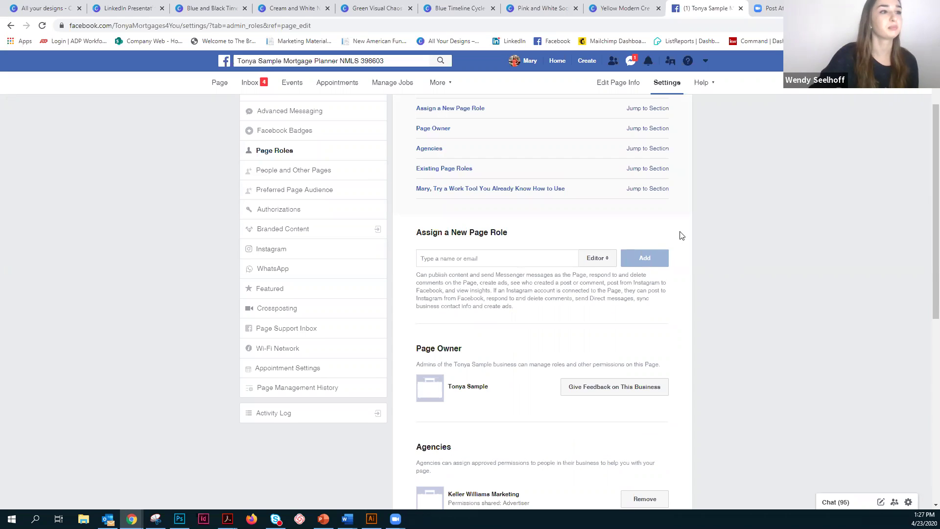
scroll(703, 237, "up", 2)
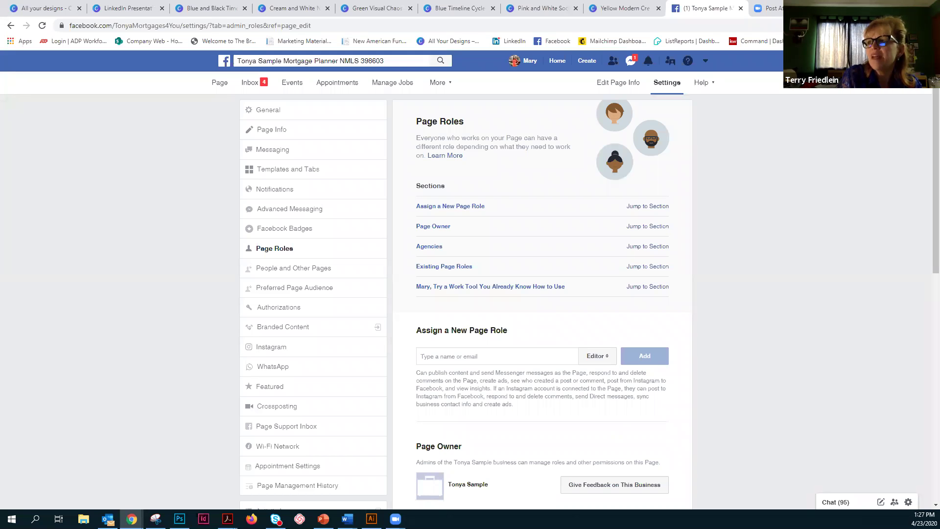
Review the page owner, agencies and existing admin roles on the Page Roles page, and return to the new role assignment section
scroll(756, 302, "down", 5)
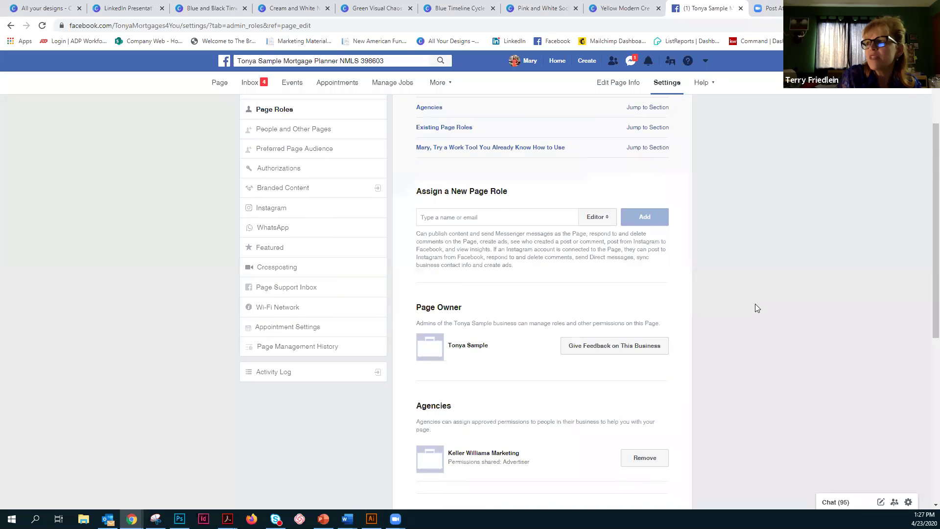
scroll(768, 306, "down", 3)
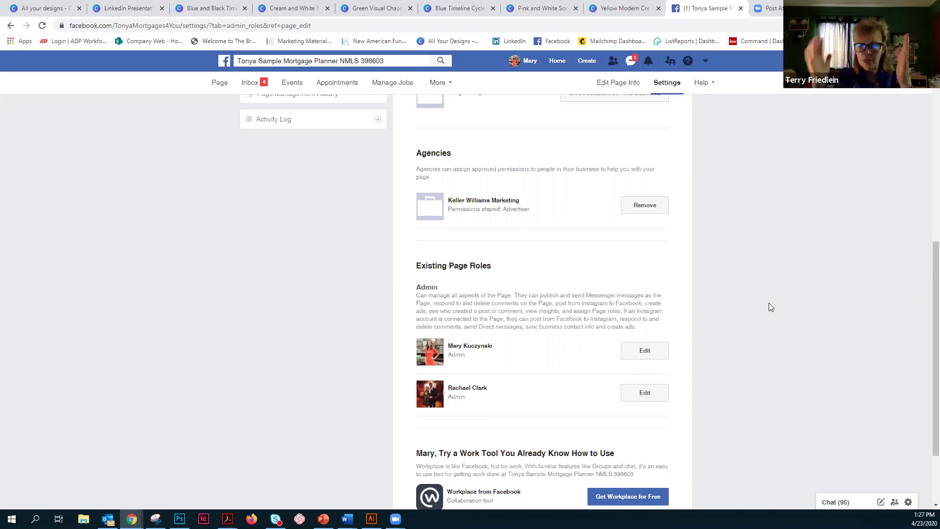
scroll(769, 303, "down", 1)
scroll(749, 300, "down", 1)
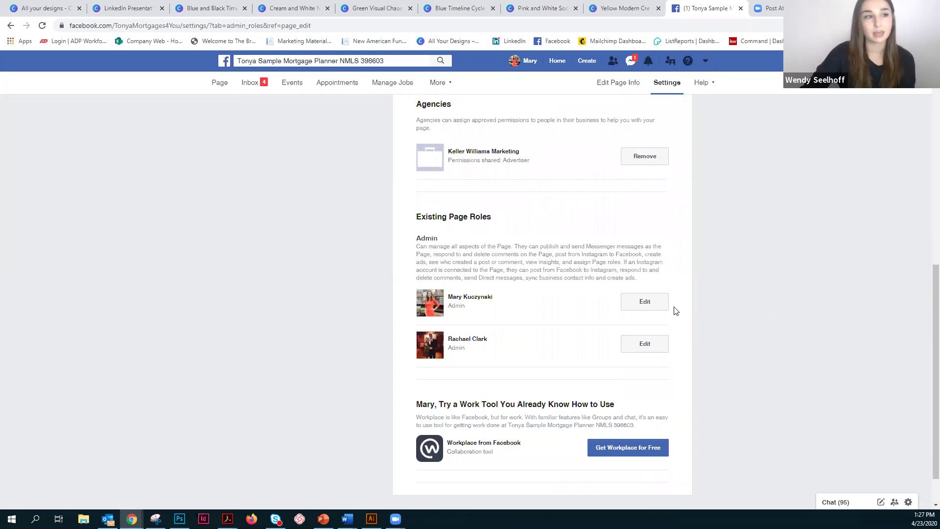
scroll(686, 308, "up", 1)
scroll(758, 334, "up", 3)
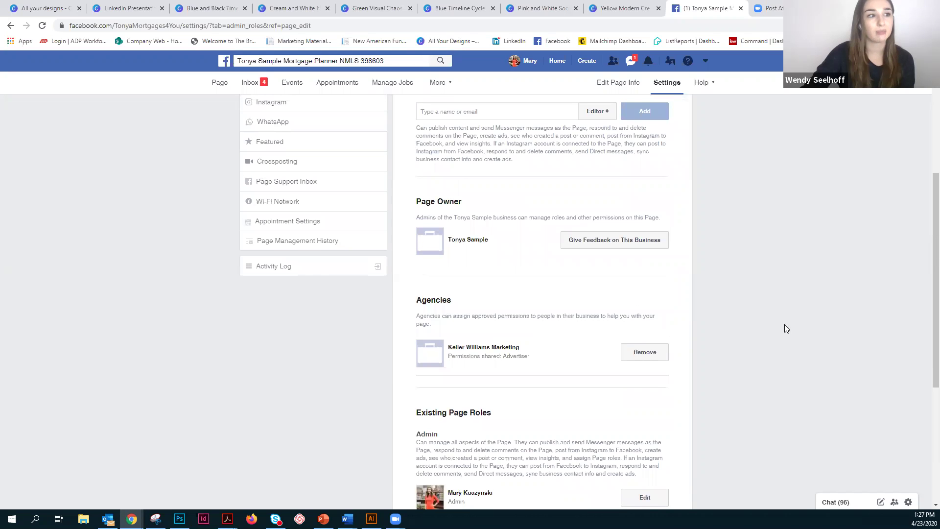
scroll(773, 318, "up", 5)
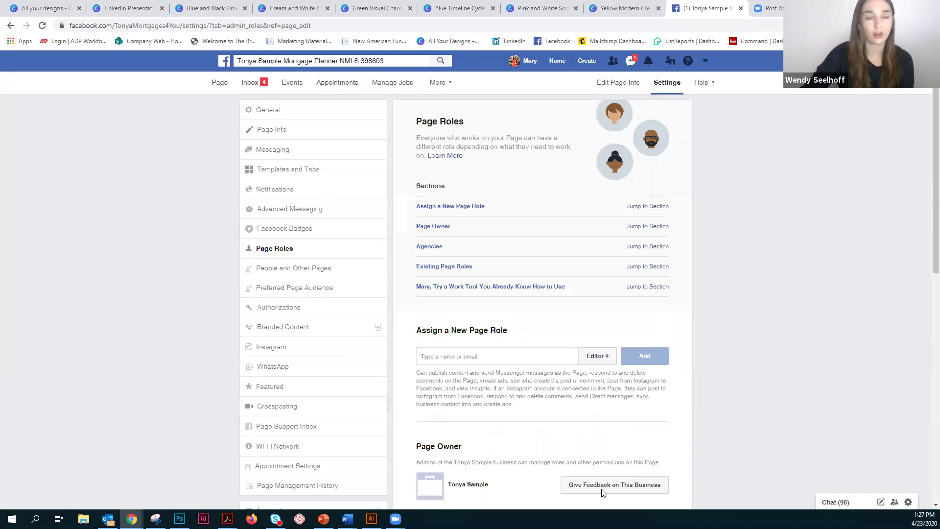
Display the roles available for a new page role assignment and select Admin to show its permissions
left_click(608, 357)
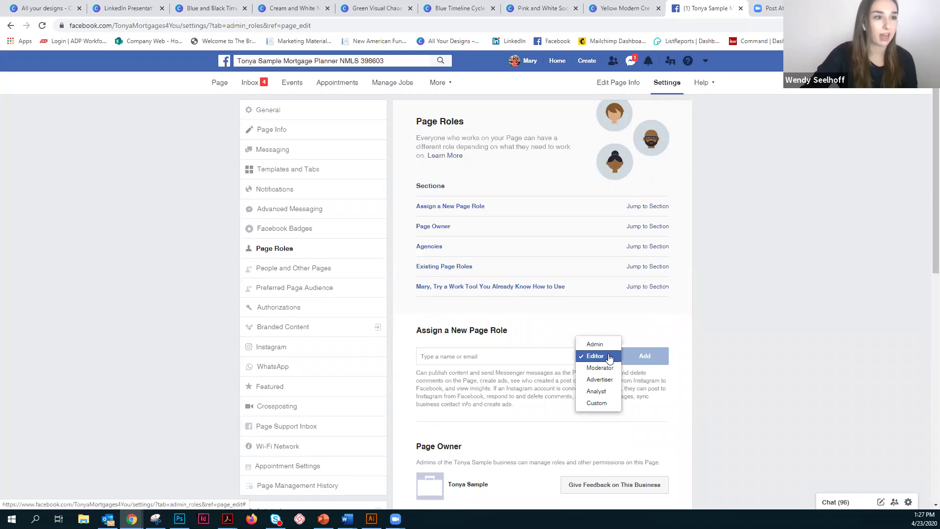
left_click(800, 349)
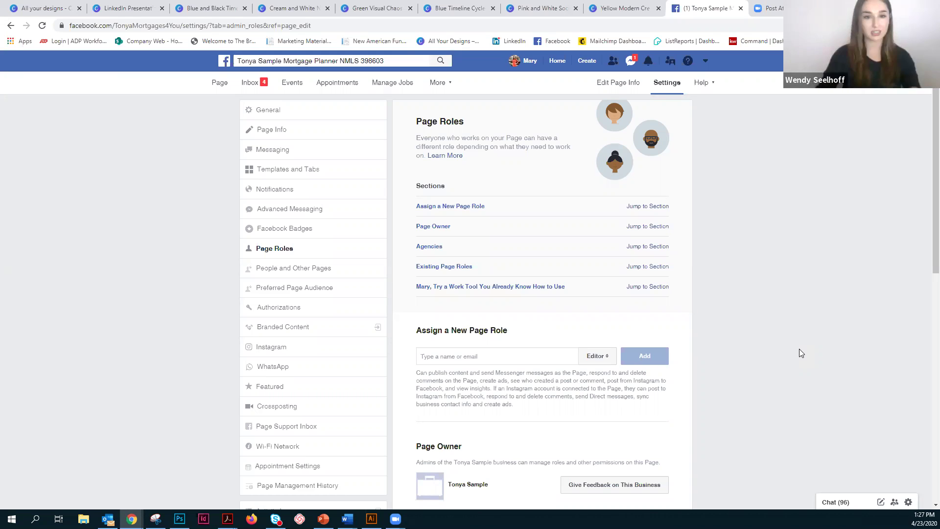
scroll(766, 376, "down", 1)
left_click(594, 306)
left_click(594, 295)
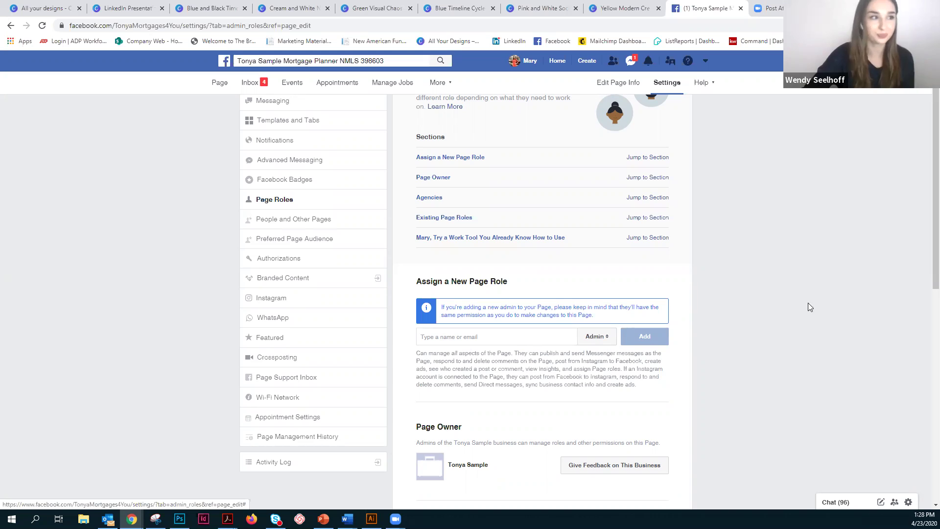
scroll(808, 300, "up", 1)
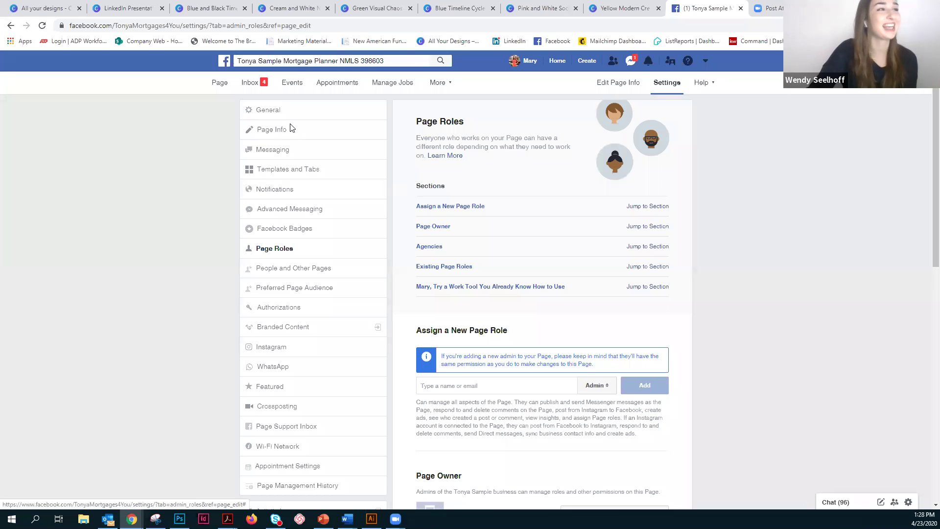
Open the page's Messaging settings and examine the general, greeting, Messenger URL and automated response options
left_click(275, 151)
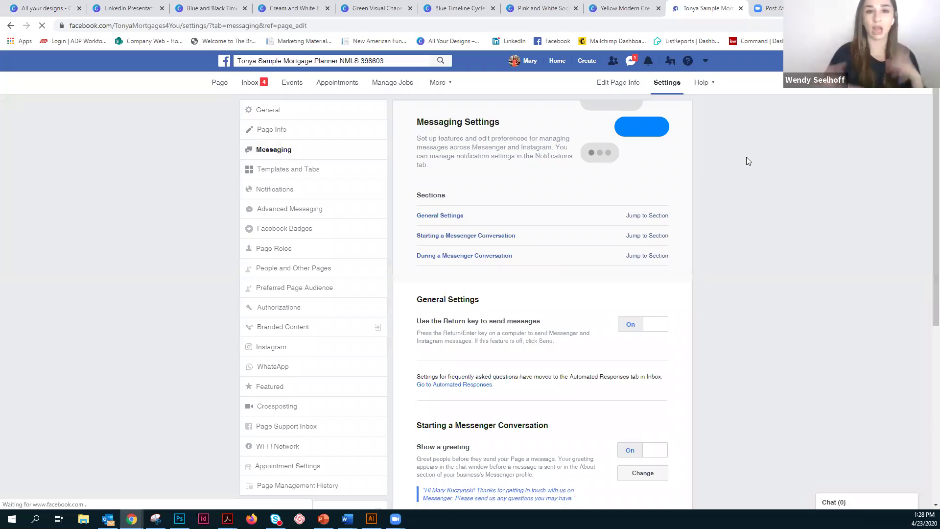
scroll(833, 215, "down", 3)
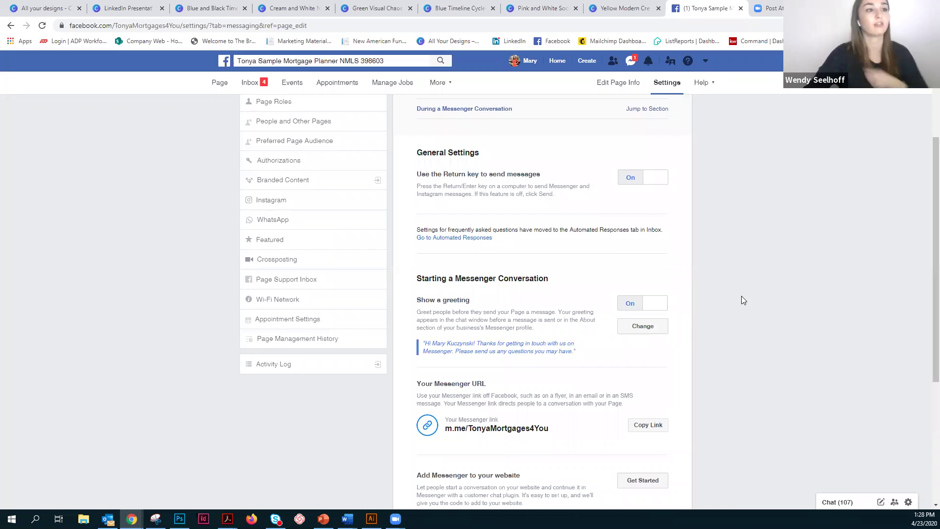
scroll(343, 191, "up", 3)
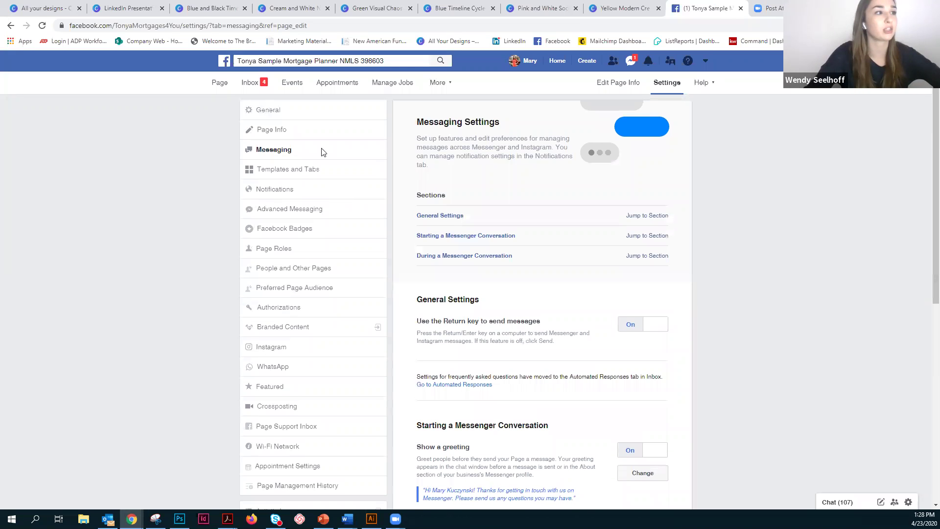
scroll(659, 193, "down", 2)
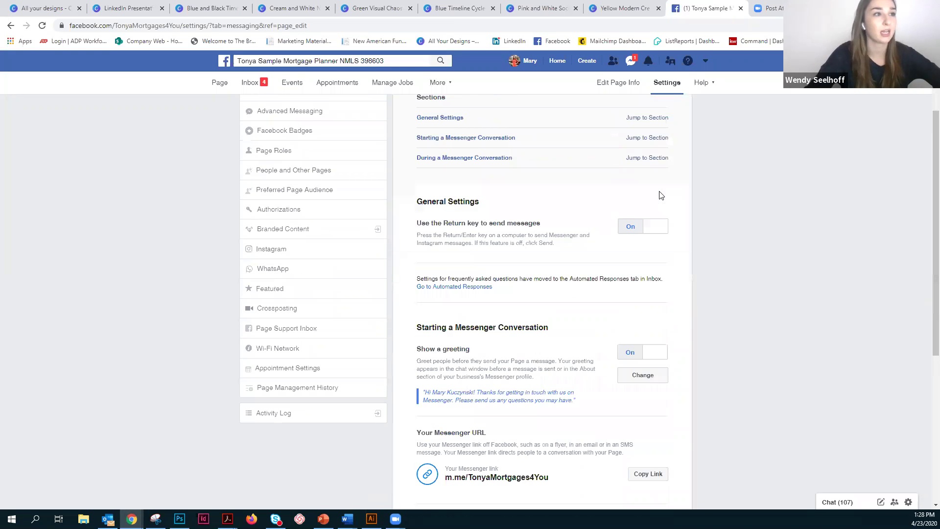
scroll(659, 196, "down", 4)
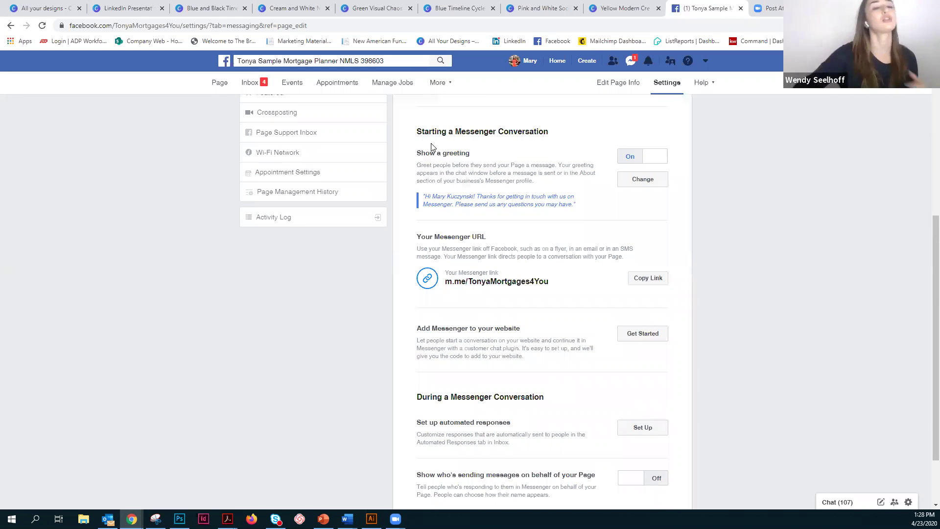
Open the Messenger greeting for editing, review its text and personalization option, and close it without saving
left_click(643, 177)
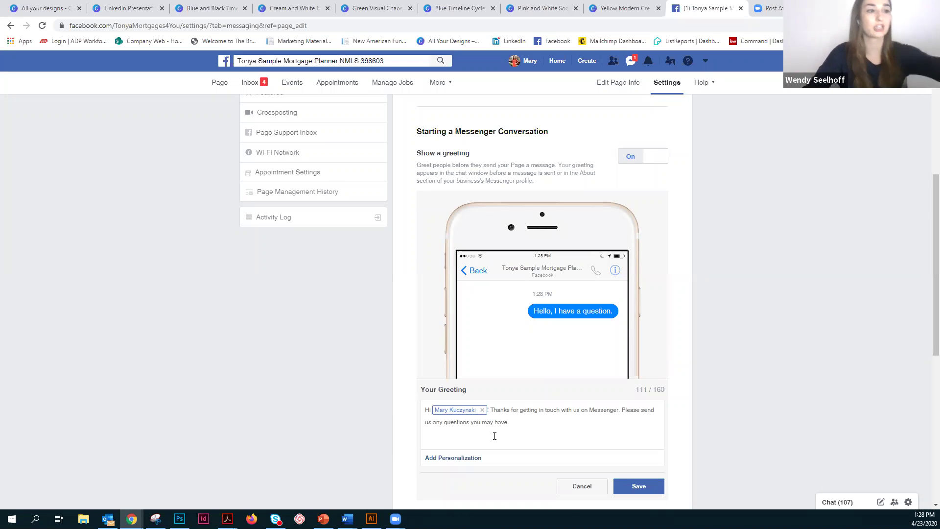
scroll(518, 410, "down", 2)
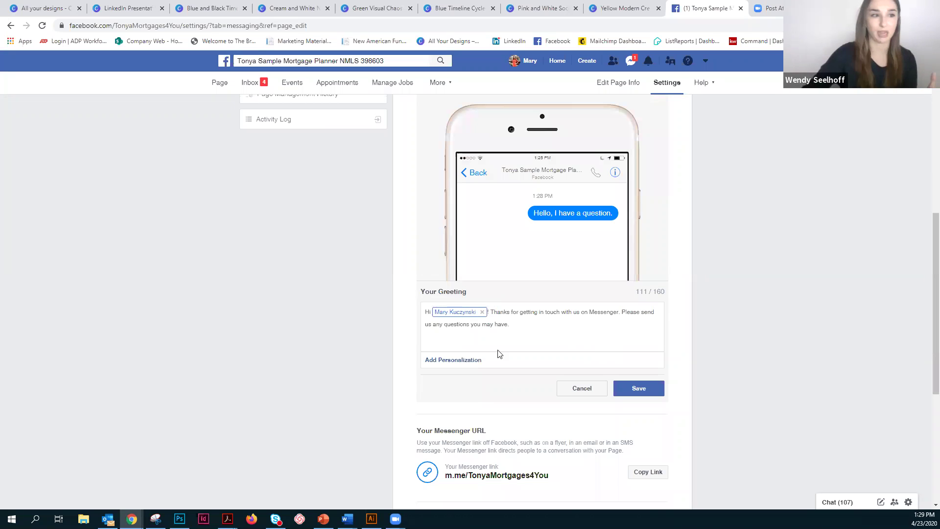
left_click(563, 388)
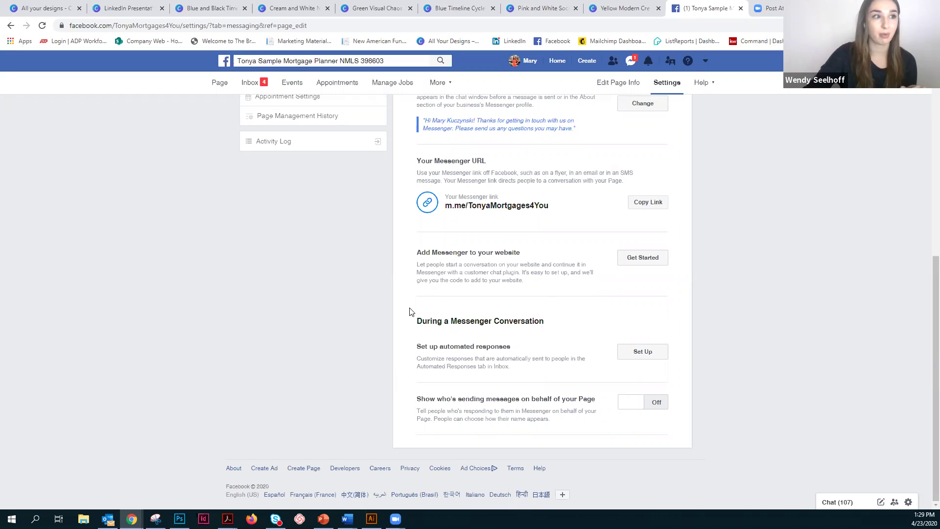
Open the automated responses setup, dismiss the tip about Instagram comments, and view the Instant Reply details
left_click(637, 357)
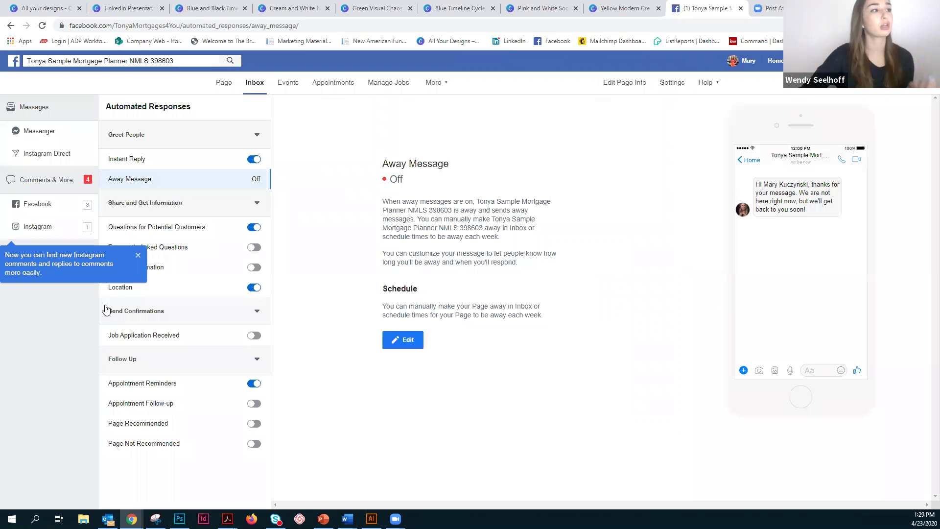
left_click(138, 255)
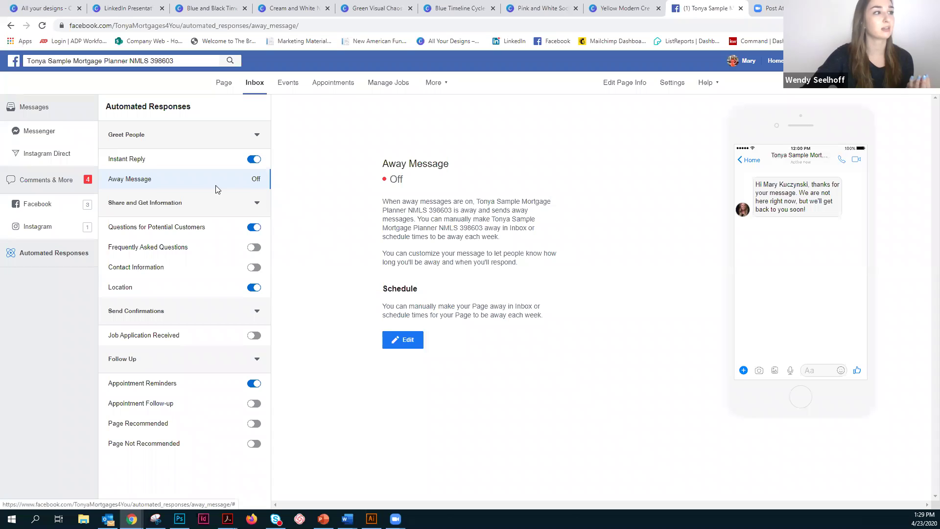
left_click(195, 161)
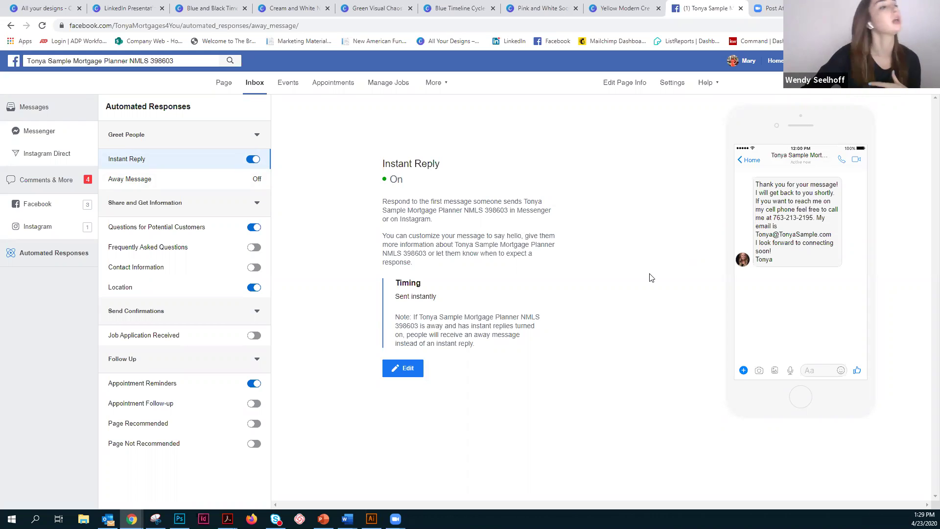
View the Questions for Potential Customers response and open the Frequently Asked Questions response for editing
left_click(192, 225)
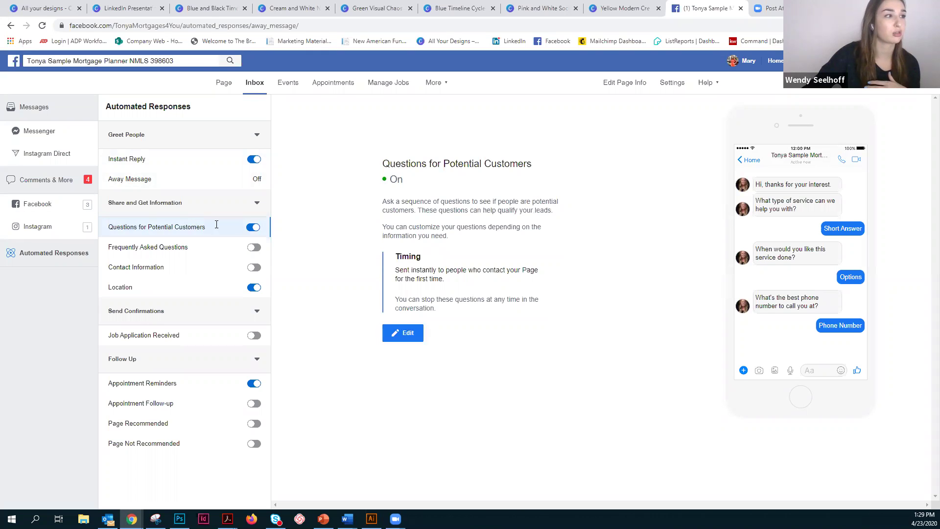
left_click(162, 247)
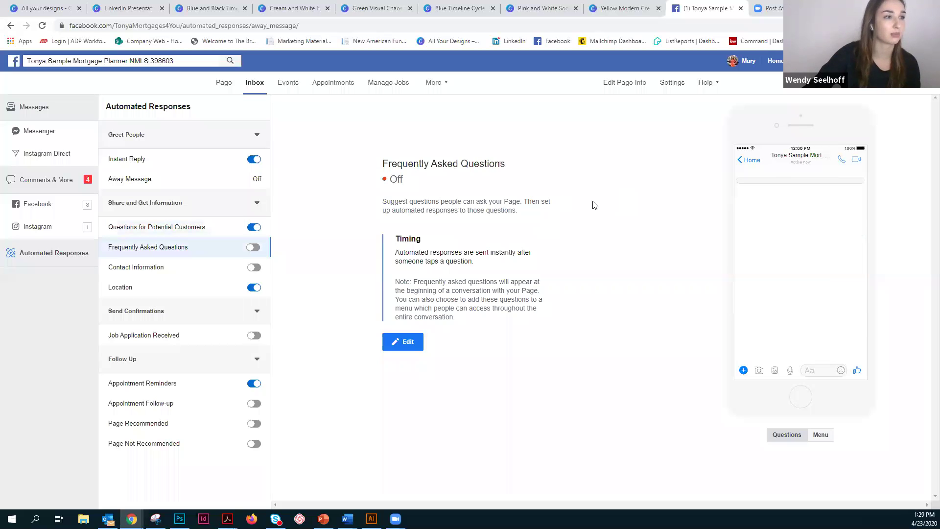
left_click(404, 341)
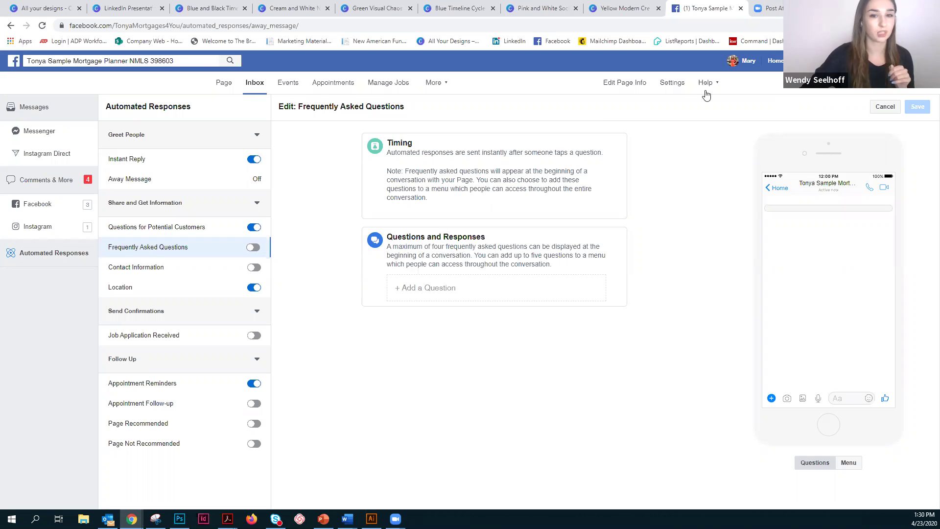
Go to the Templates and Tabs section of the page settings and examine the current template and tab list
left_click(669, 85)
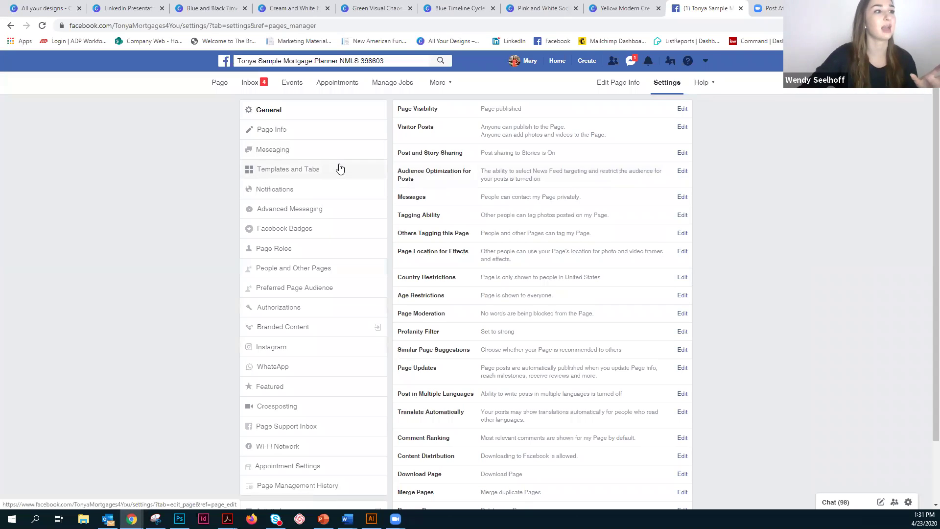
left_click(286, 170)
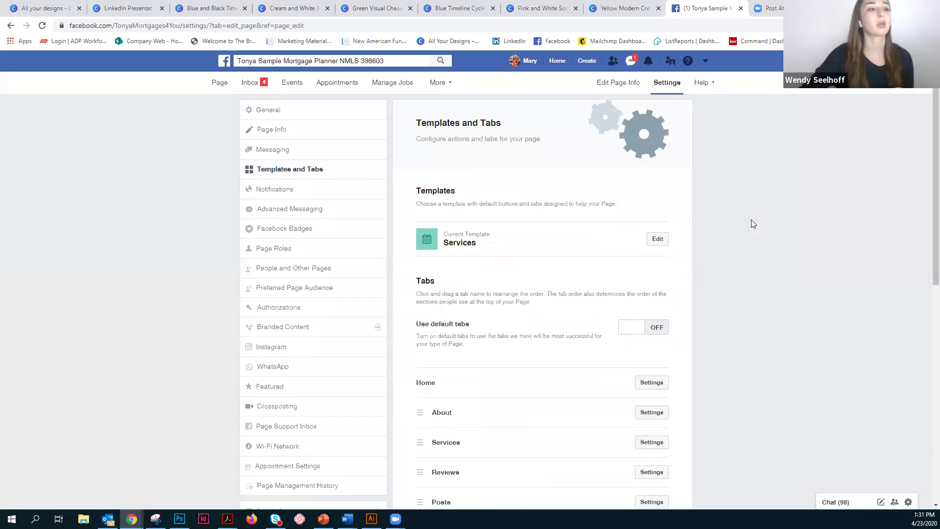
scroll(751, 219, "down", 5)
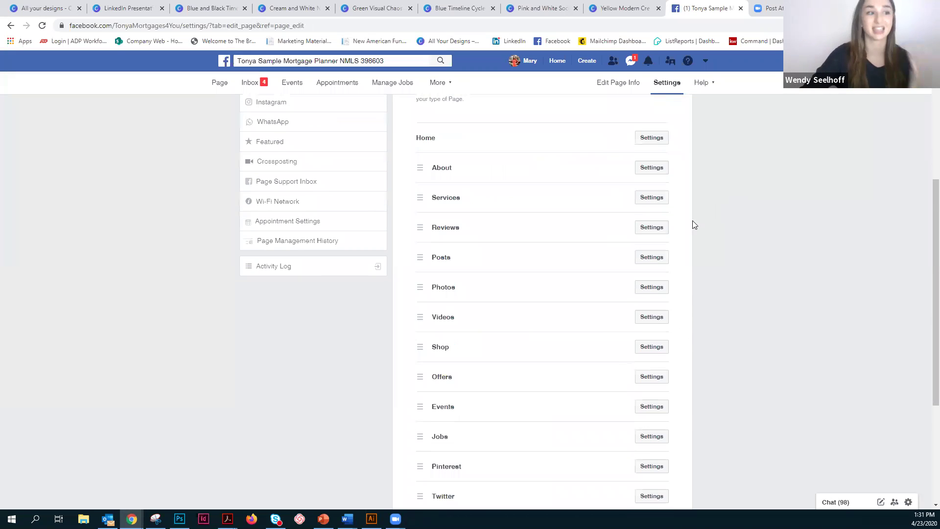
scroll(683, 230, "down", 1)
scroll(659, 291, "up", 2)
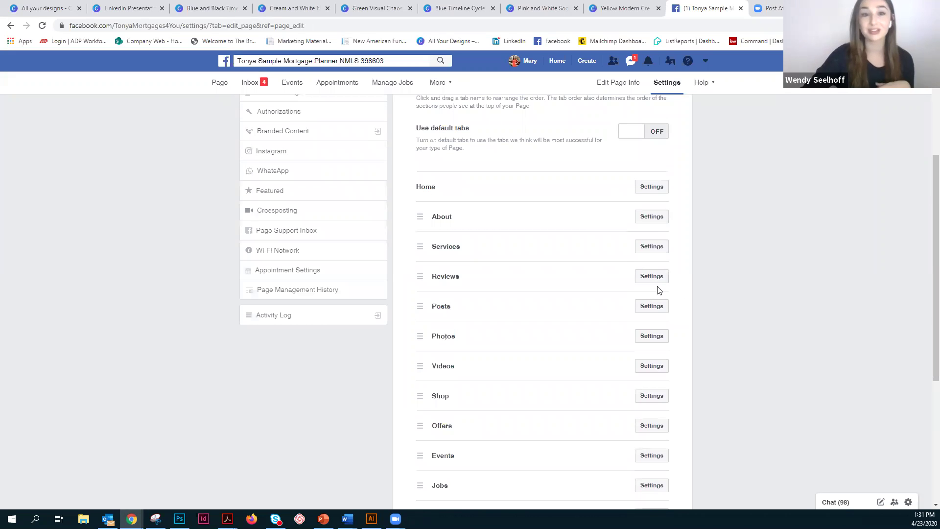
scroll(653, 279, "up", 4)
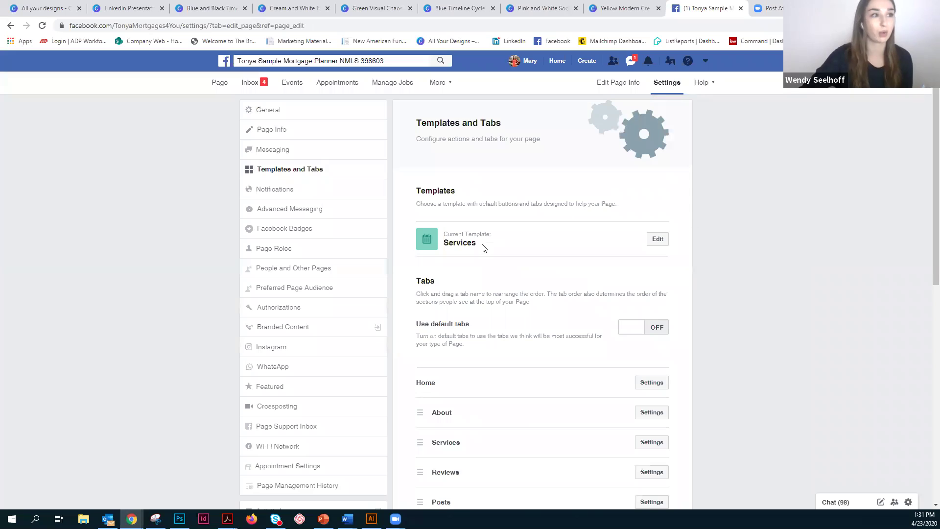
Turn off the Shop tab in the page's tab list and save the change
scroll(737, 320, "down", 5)
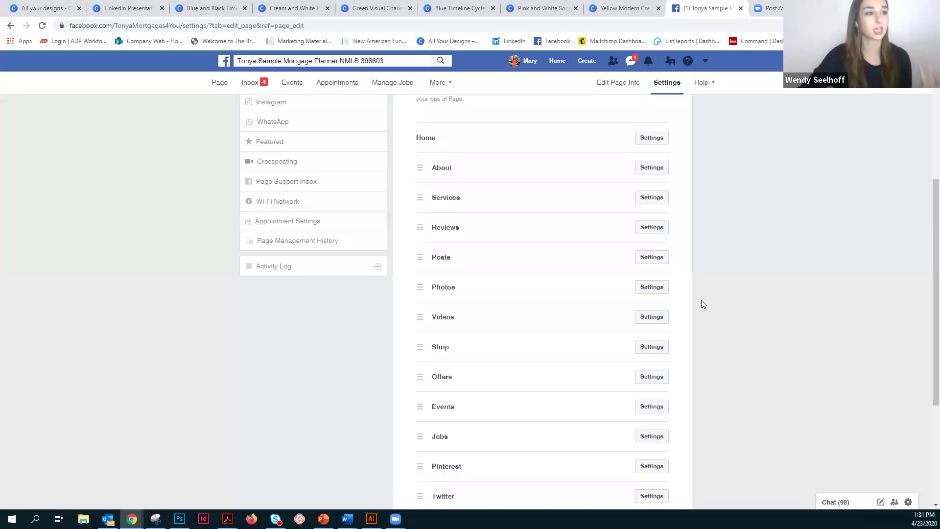
scroll(687, 290, "down", 2)
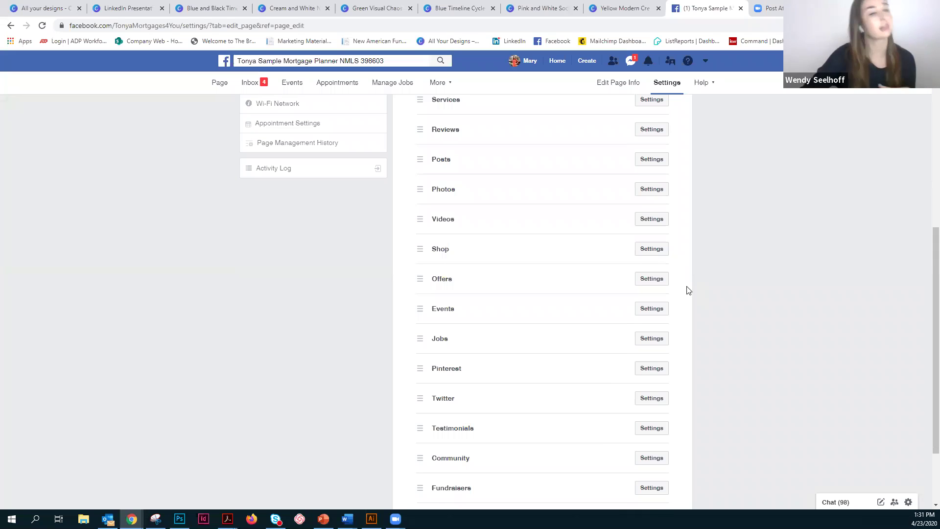
left_click(655, 251)
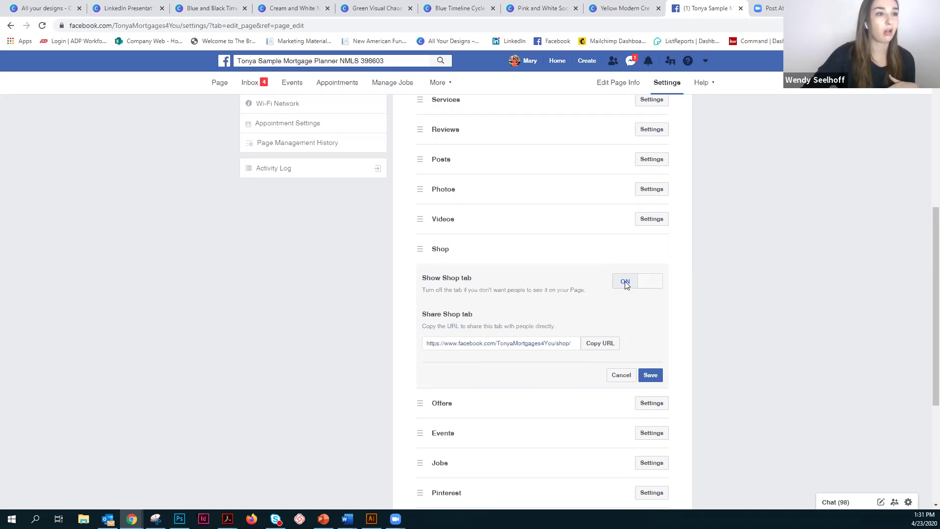
left_click(650, 284)
left_click(651, 375)
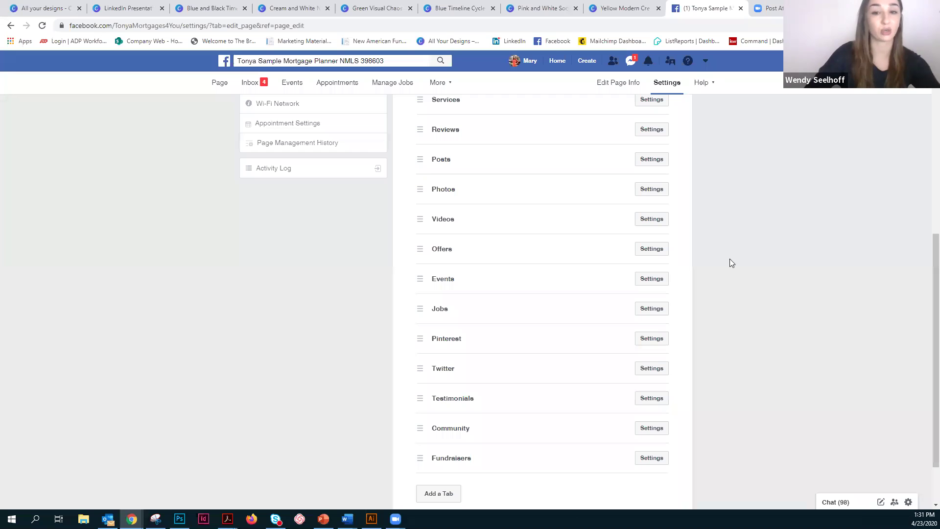
Review the remaining tabs and try to move the Photos tab up toward Posts in the tab order
scroll(666, 210, "down", 2)
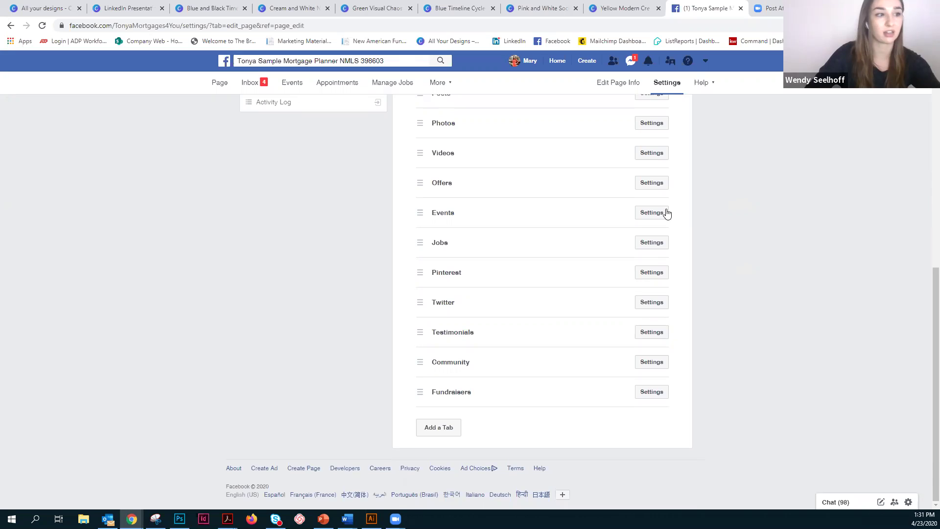
scroll(631, 200, "up", 1)
scroll(712, 208, "up", 3)
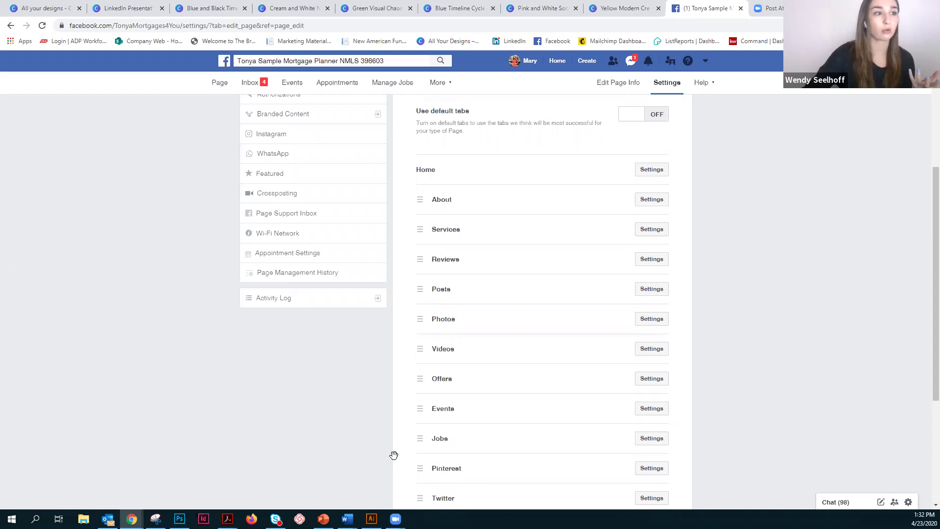
left_click_drag(420, 319, 489, 298)
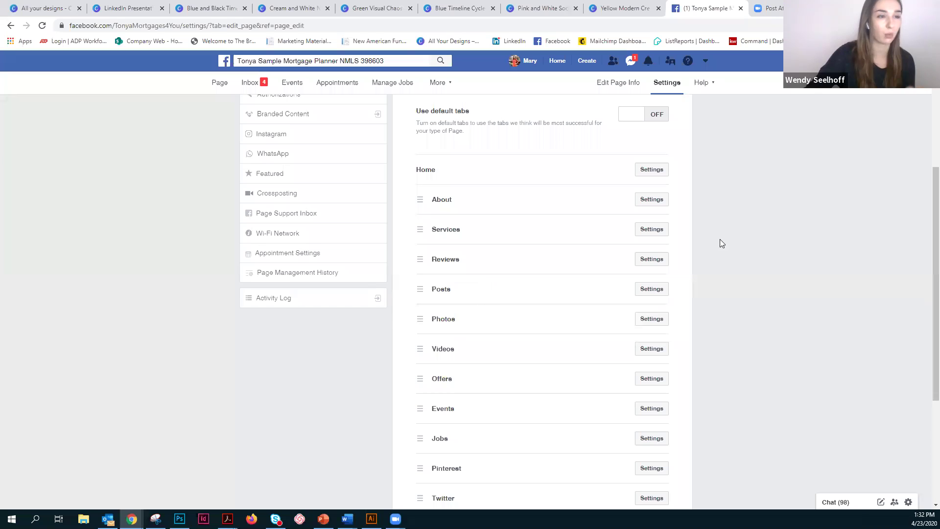
View the settings of the Fundraisers tab in the page's tab list, then close them and return to the start of the list
scroll(666, 294, "down", 3)
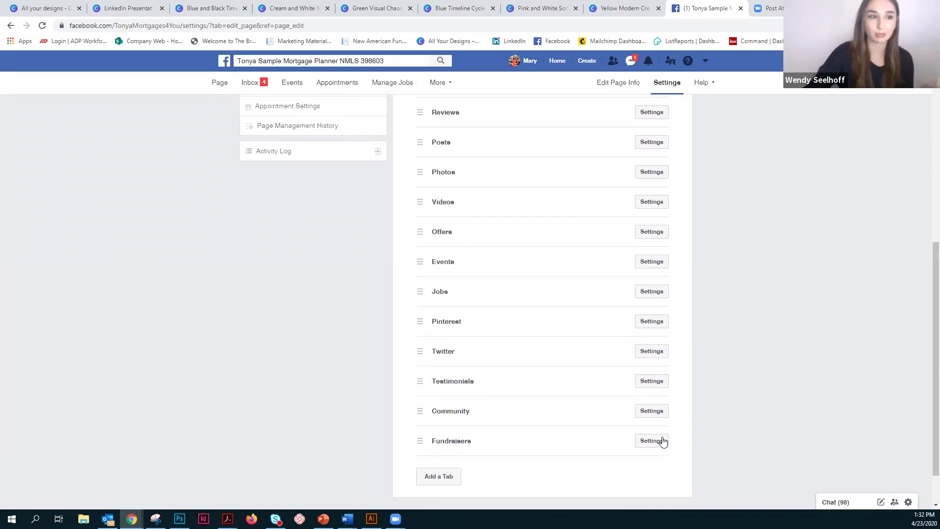
left_click(652, 441)
scroll(694, 350, "down", 2)
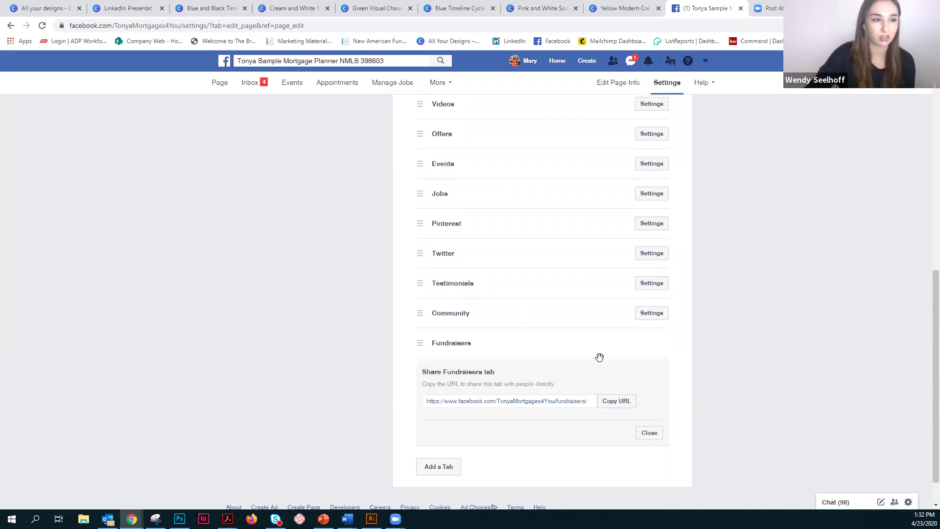
left_click(649, 433)
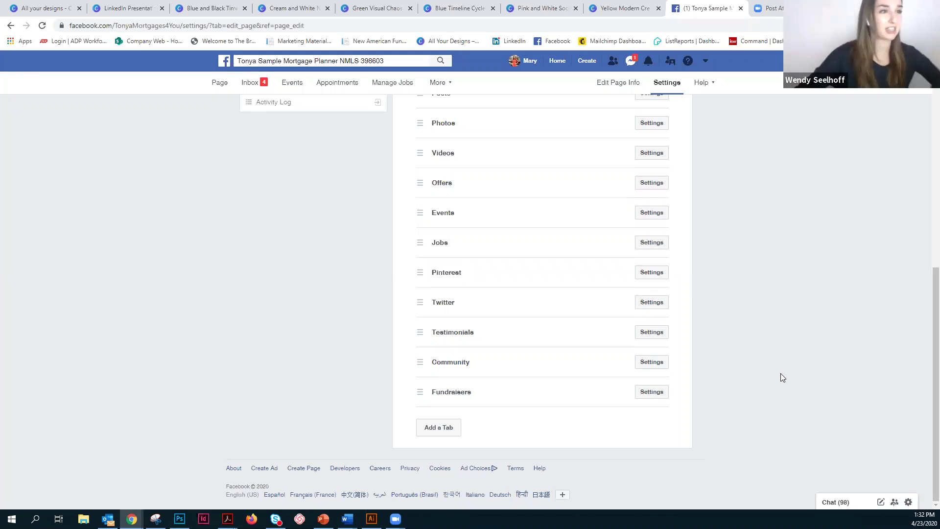
scroll(761, 360, "up", 3)
scroll(749, 357, "up", 3)
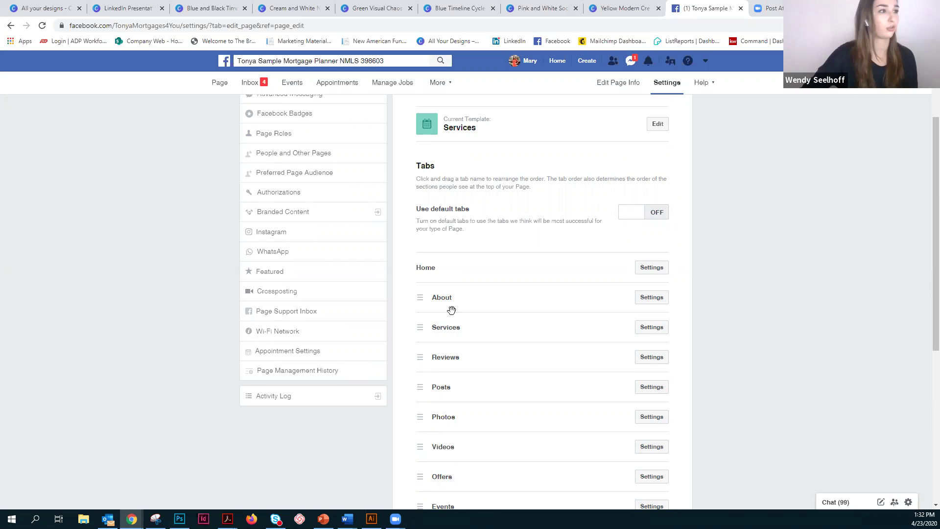
Return to the business page and review the location, general and business details in its About section
left_click(218, 84)
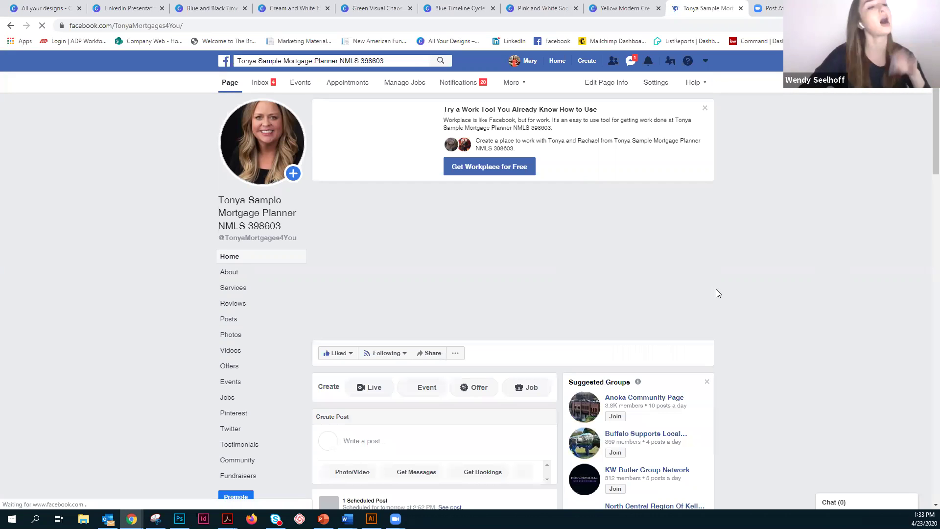
scroll(729, 255, "down", 3)
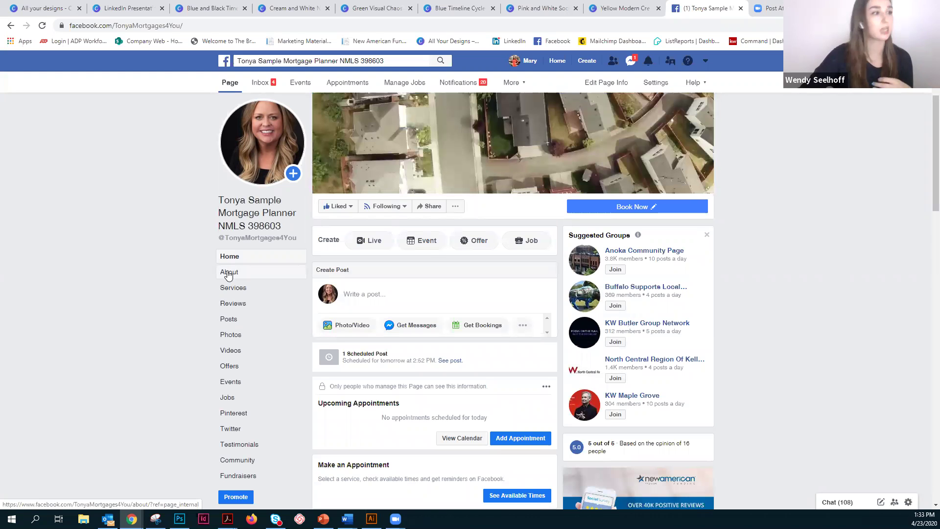
left_click(240, 278)
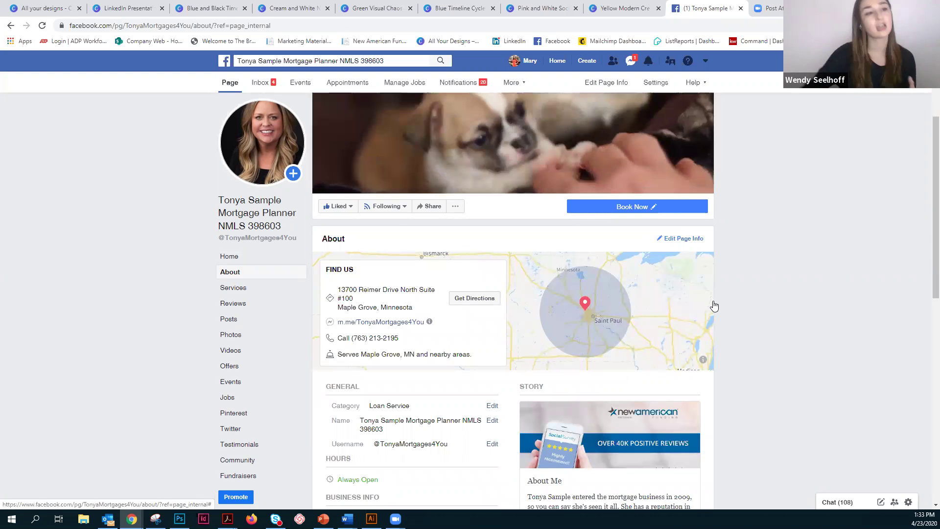
scroll(715, 305, "down", 1)
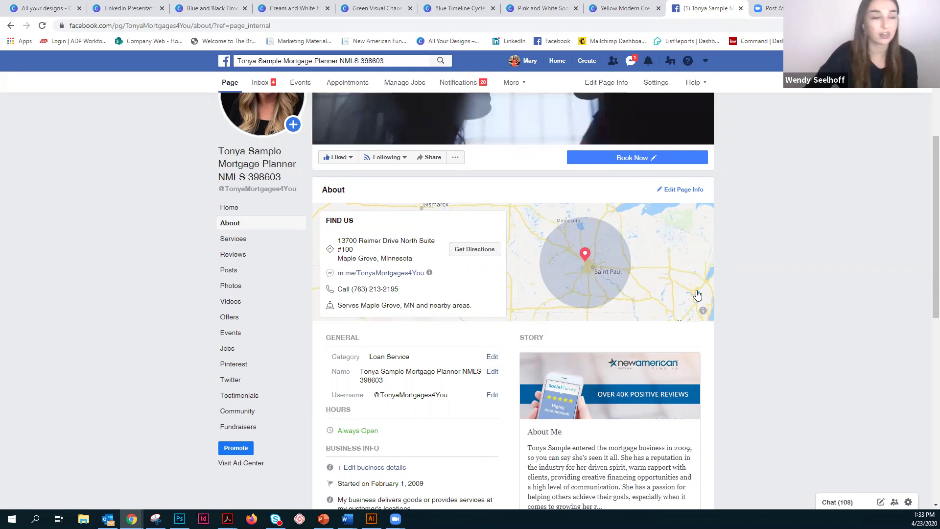
scroll(706, 305, "down", 1)
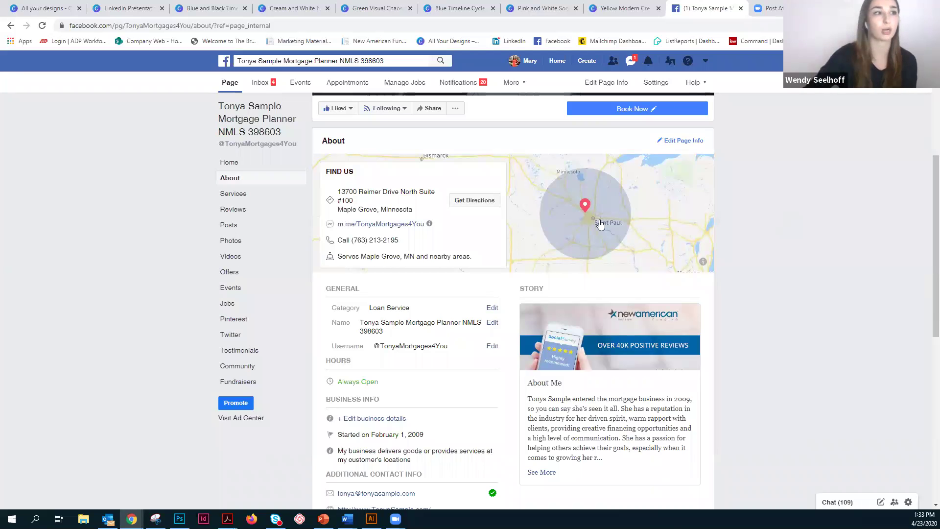
scroll(456, 226, "down", 5)
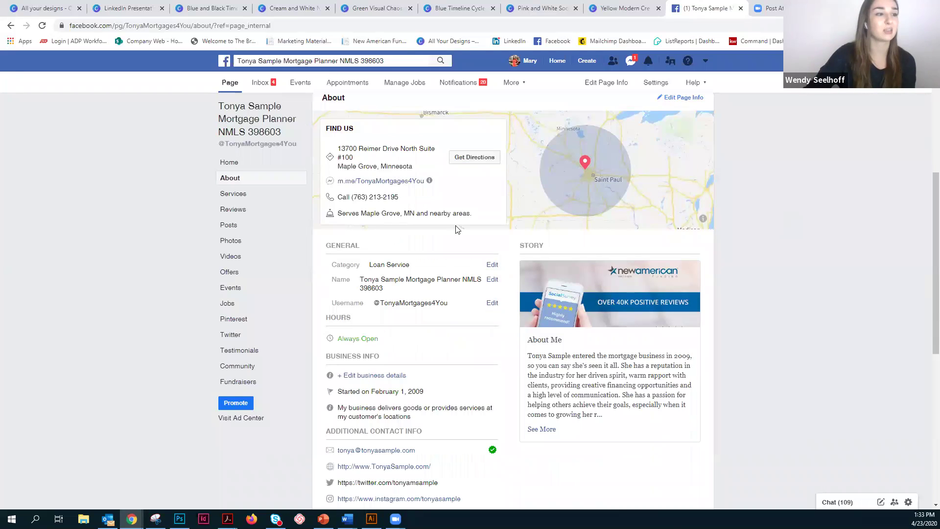
scroll(637, 203, "up", 6)
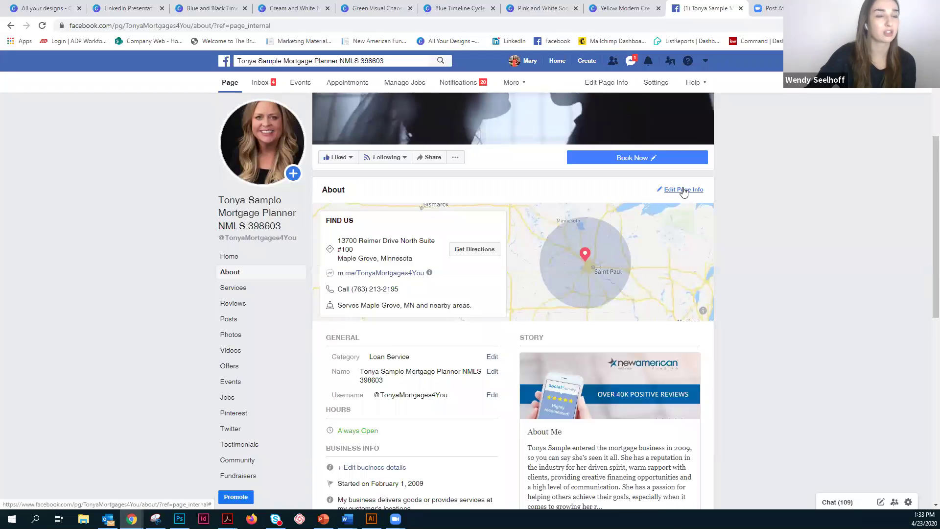
Open the page info for editing, review the general details through More and the Contact section, and close it without changes
left_click(671, 191)
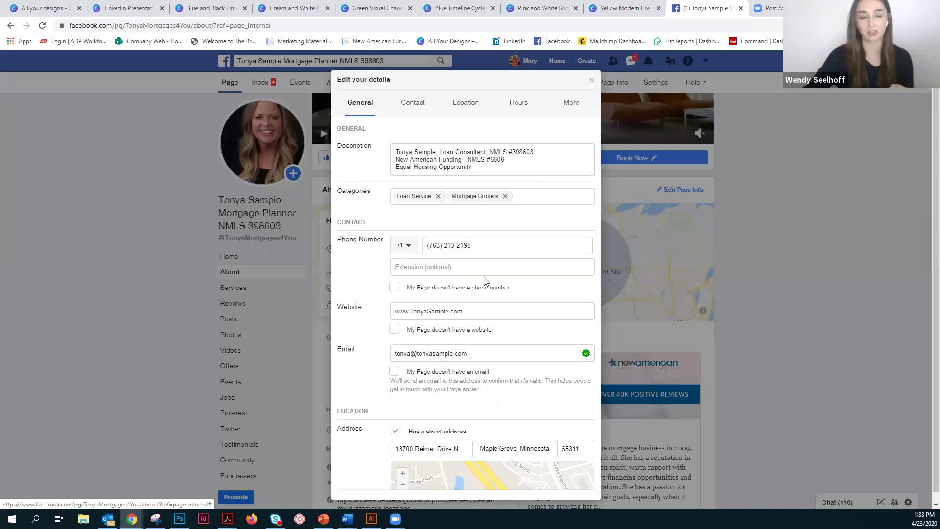
scroll(482, 286, "down", 6)
scroll(482, 286, "down", 4)
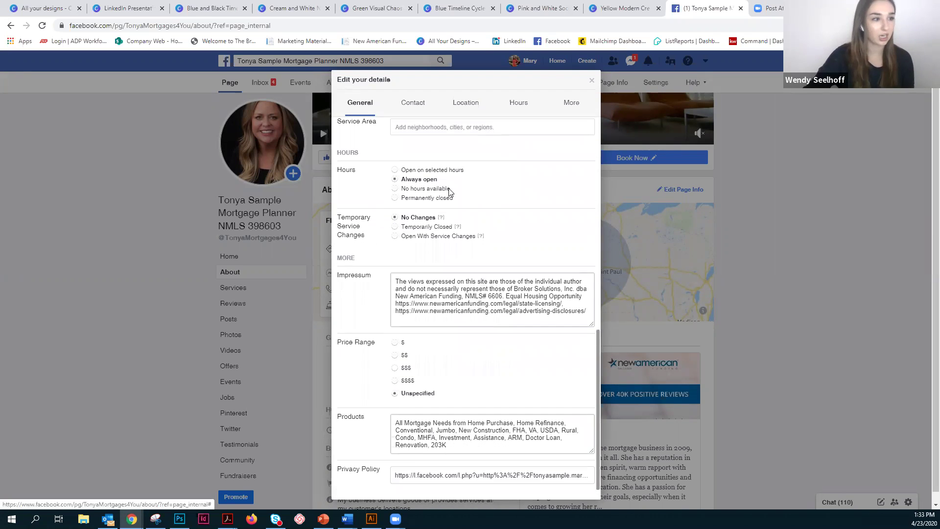
scroll(483, 282, "up", 10)
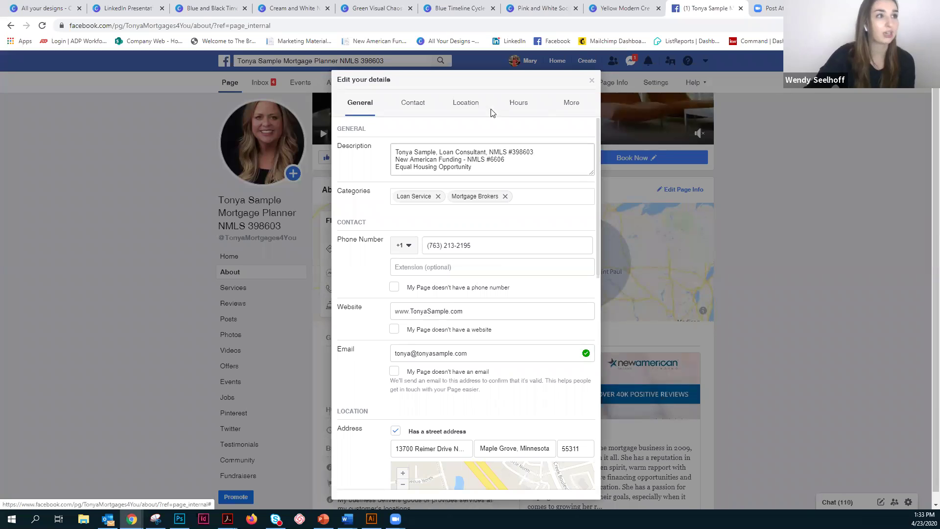
left_click(413, 109)
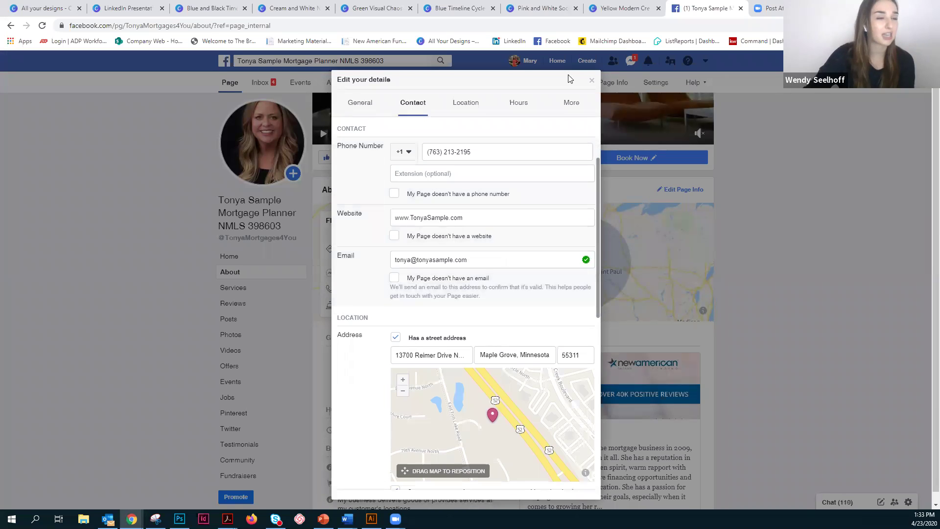
left_click(813, 247)
Look over the About section, view the request form for a new page name, and close it without changes
scroll(405, 360, "down", 2)
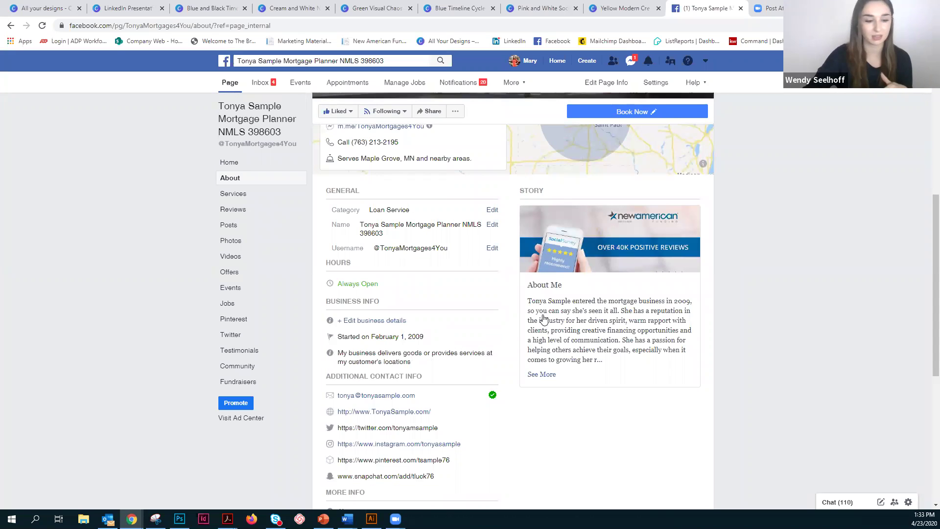
scroll(520, 310, "up", 2)
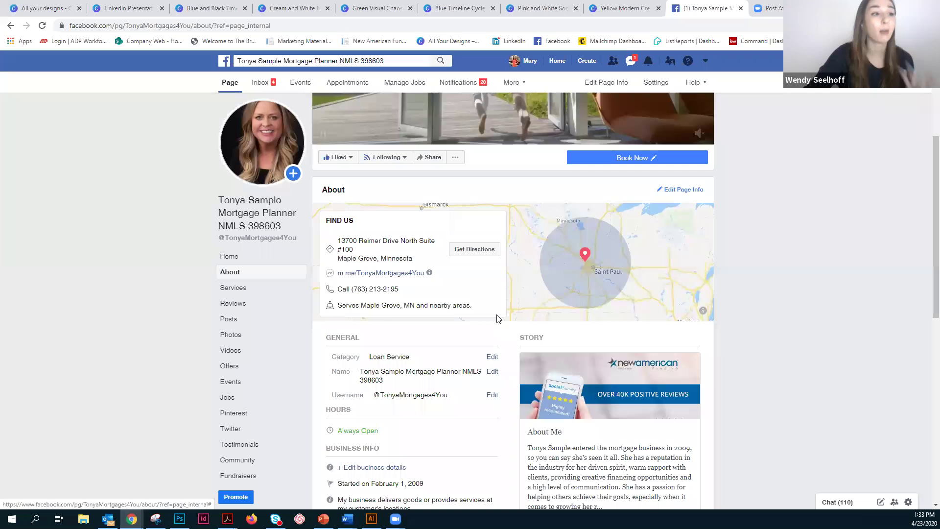
scroll(507, 311, "down", 1)
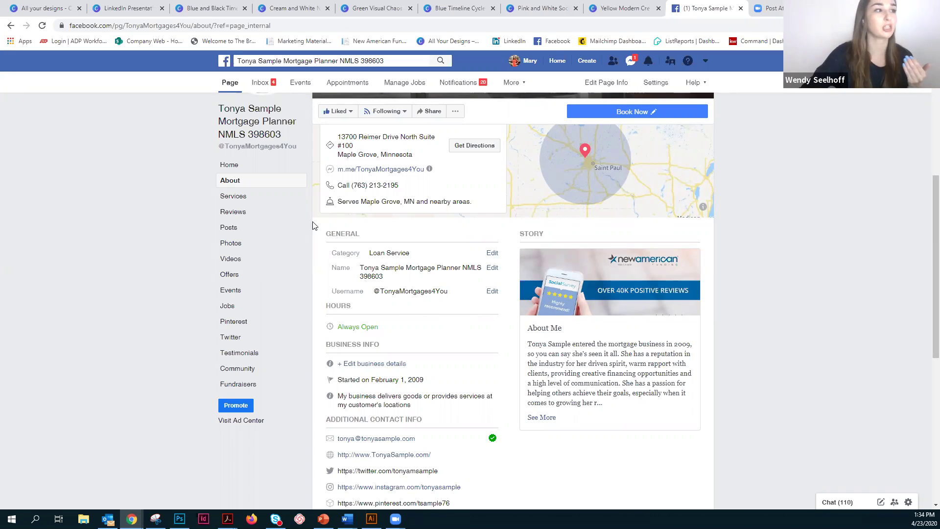
left_click(492, 267)
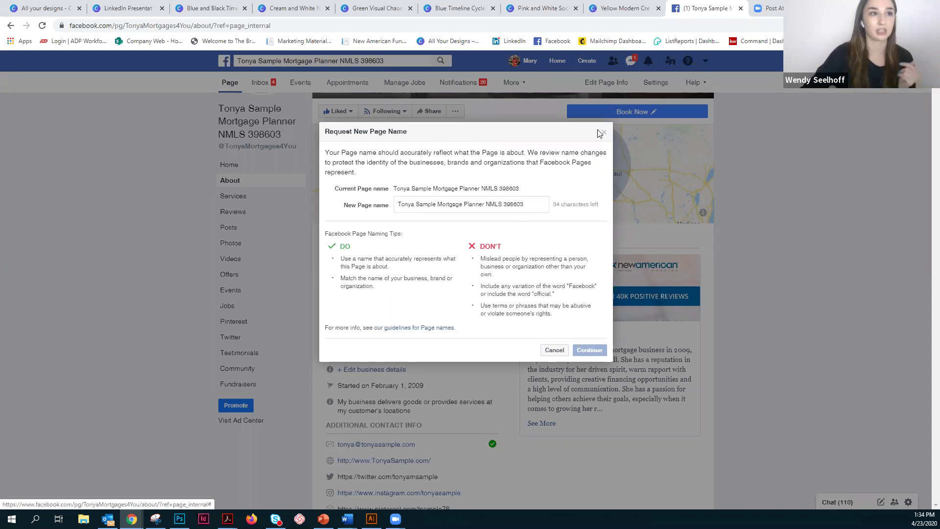
left_click(830, 225)
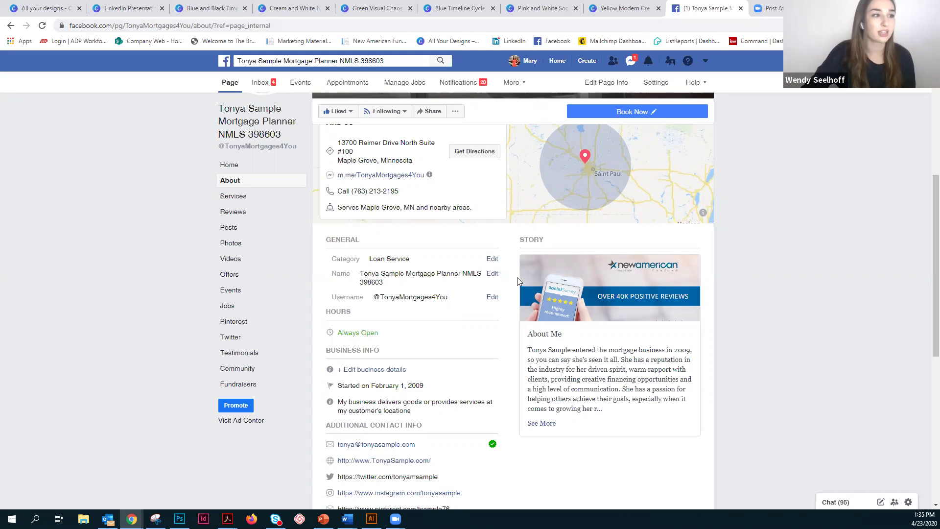
Review the additional contact and More Info details, view the page description editor, and close it without changes
scroll(418, 216, "down", 3)
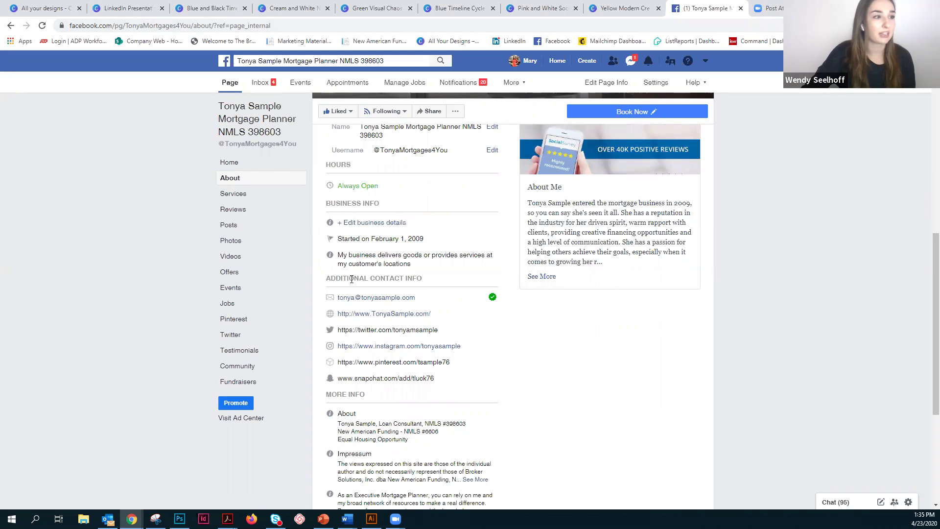
scroll(455, 231, "down", 1)
scroll(455, 230, "down", 1)
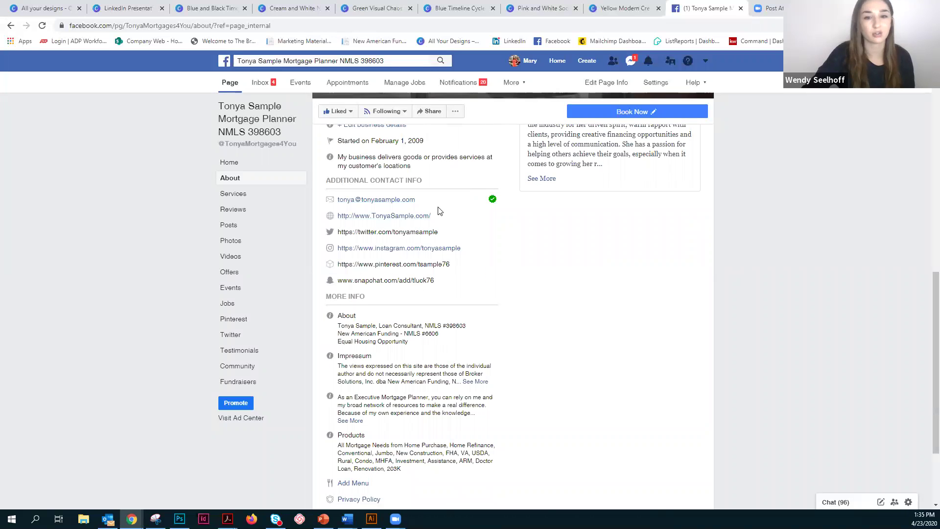
scroll(421, 225, "down", 2)
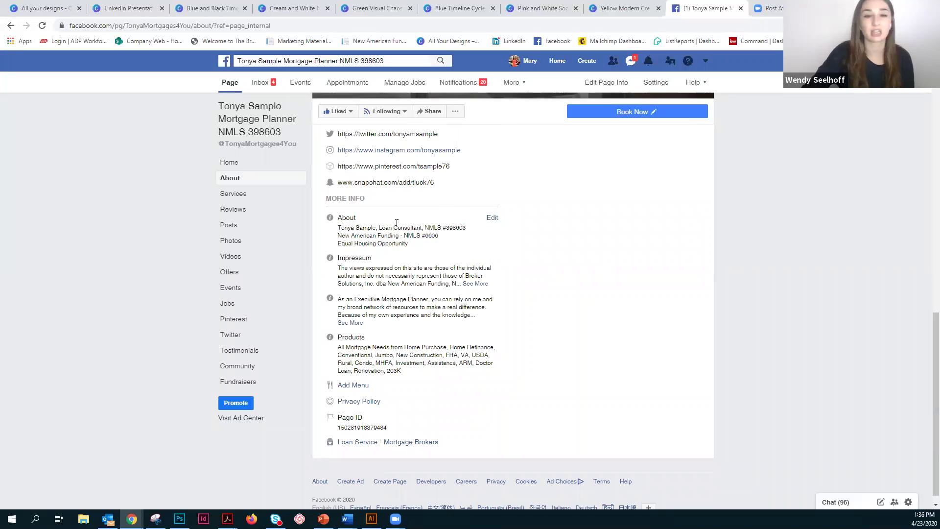
left_click(490, 221)
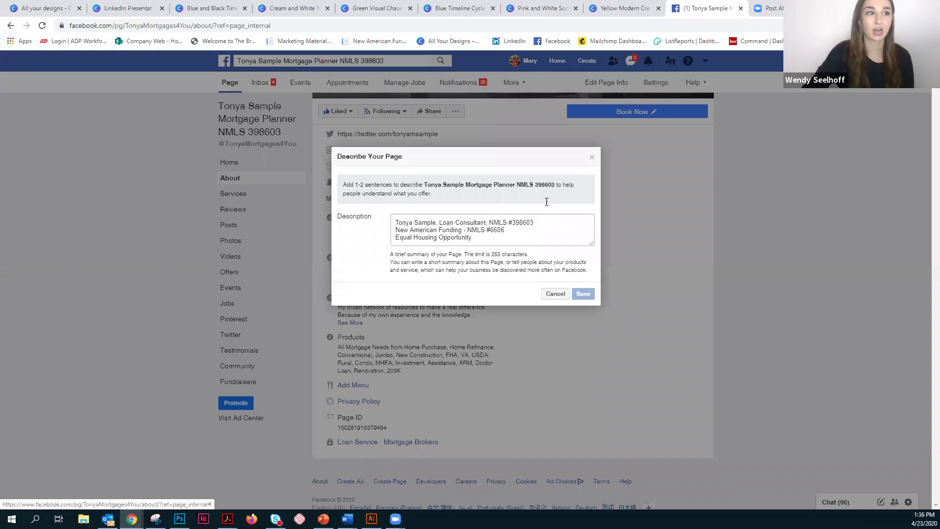
left_click(591, 157)
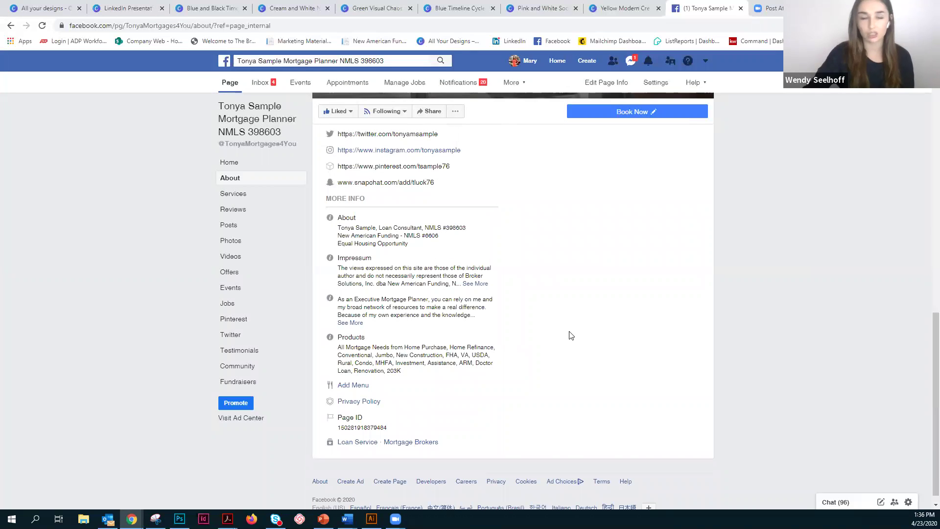
Open the full About Me story from the About section, read it through to the hashtags, and close it
scroll(666, 276, "up", 4)
scroll(667, 275, "up", 4)
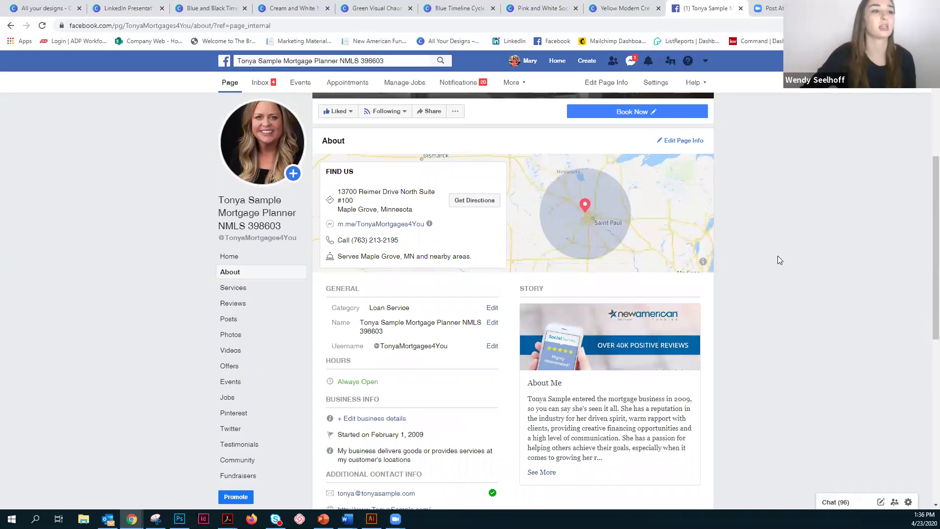
scroll(583, 216, "down", 1)
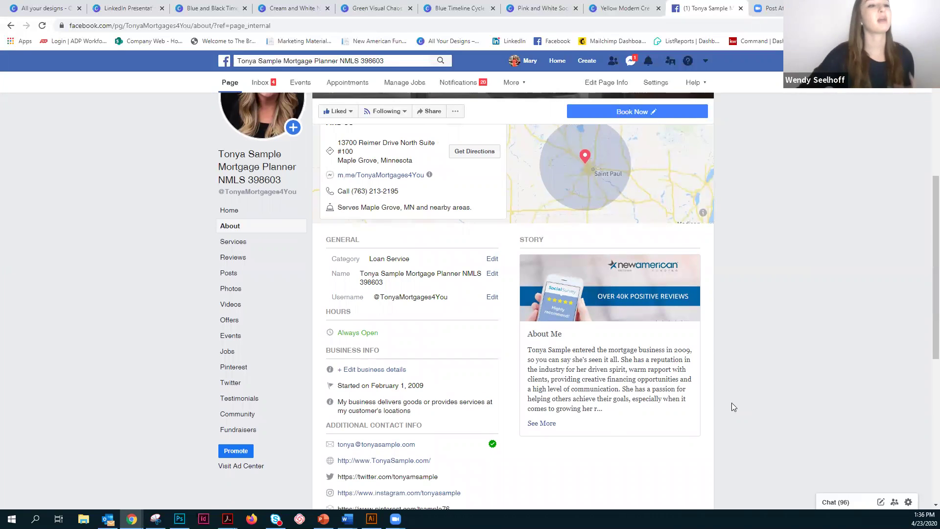
scroll(665, 311, "down", 1)
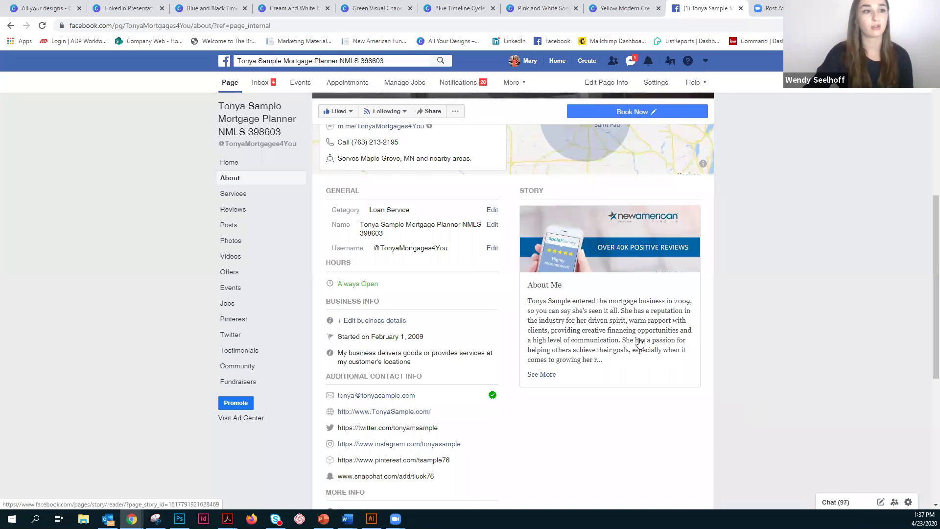
left_click(546, 375)
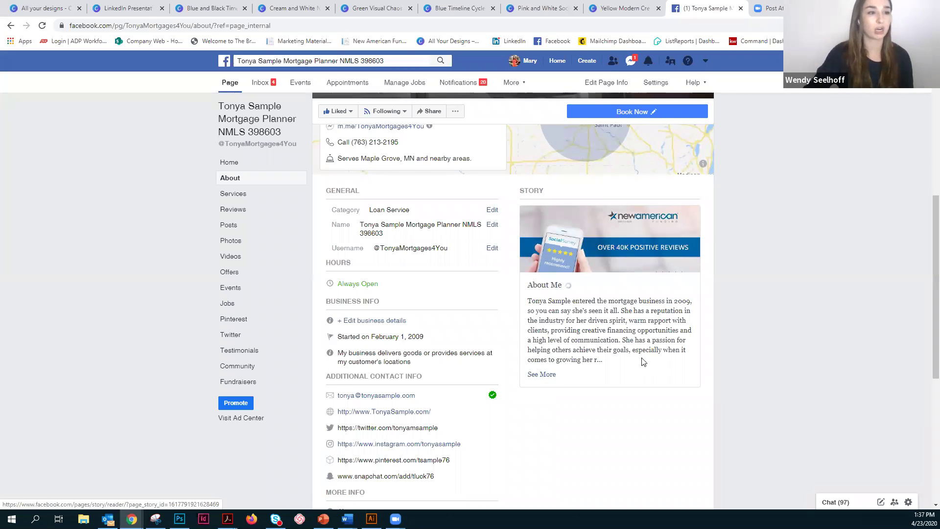
scroll(644, 310, "down", 5)
scroll(489, 369, "down", 1)
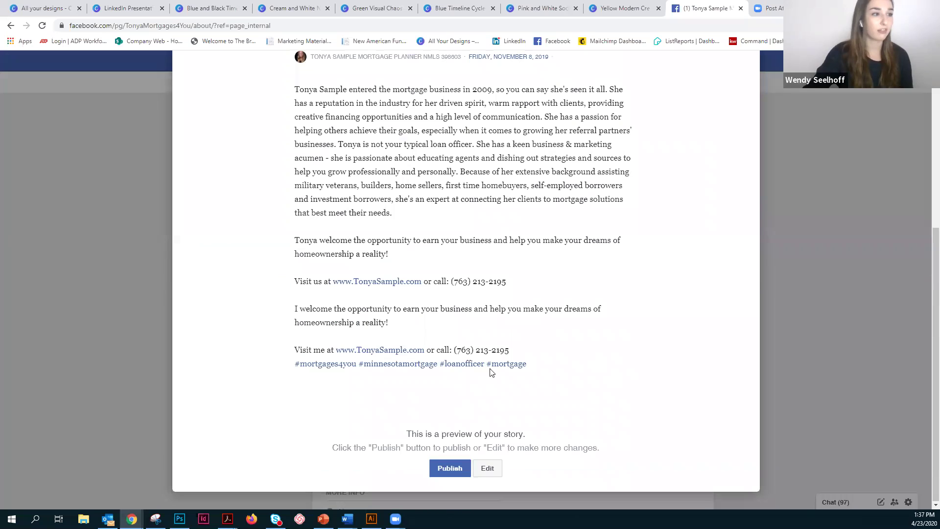
scroll(528, 369, "up", 1)
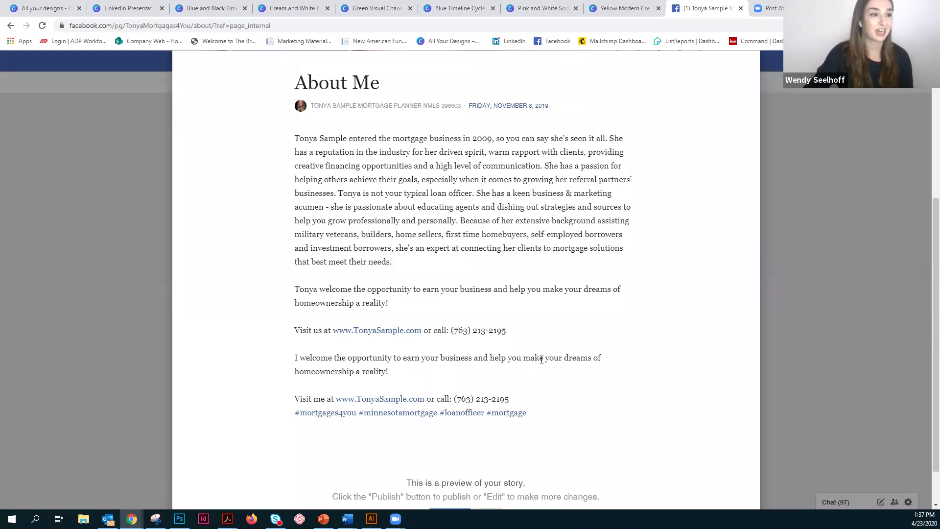
scroll(608, 164, "up", 5)
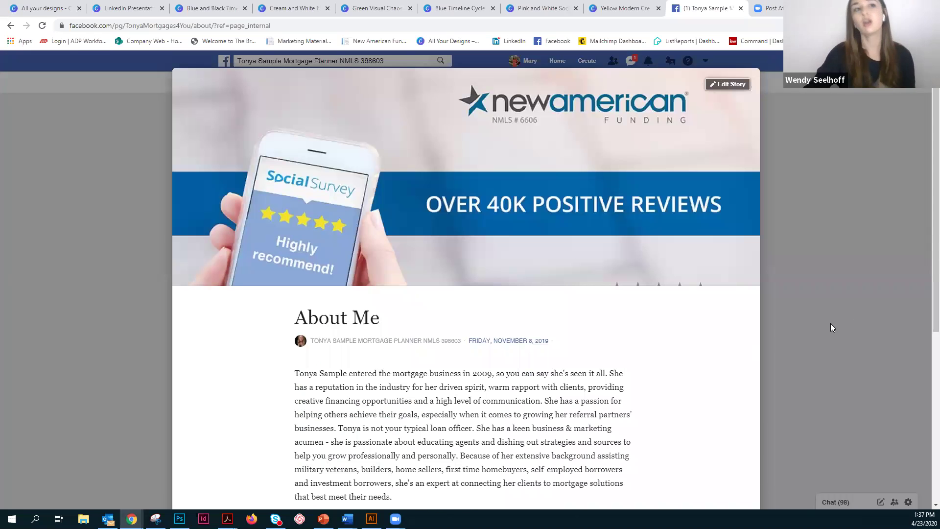
left_click(883, 265)
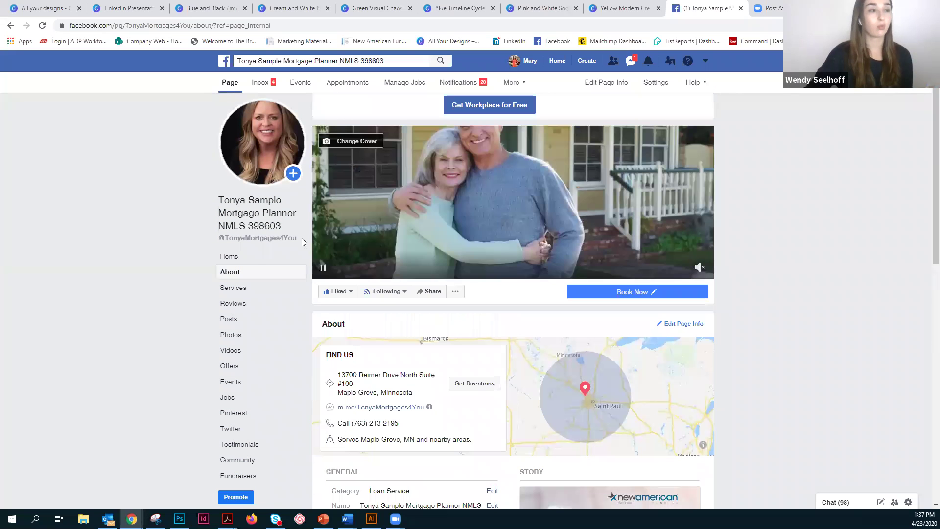
Return to the page's Home section and look over the appointments, promotions, story and services
left_click(242, 256)
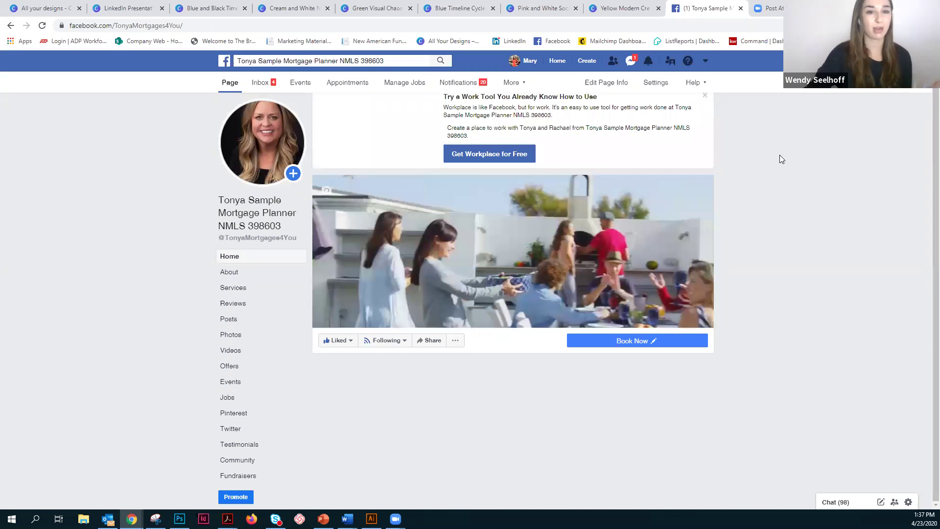
scroll(772, 172, "down", 5)
scroll(727, 157, "down", 2)
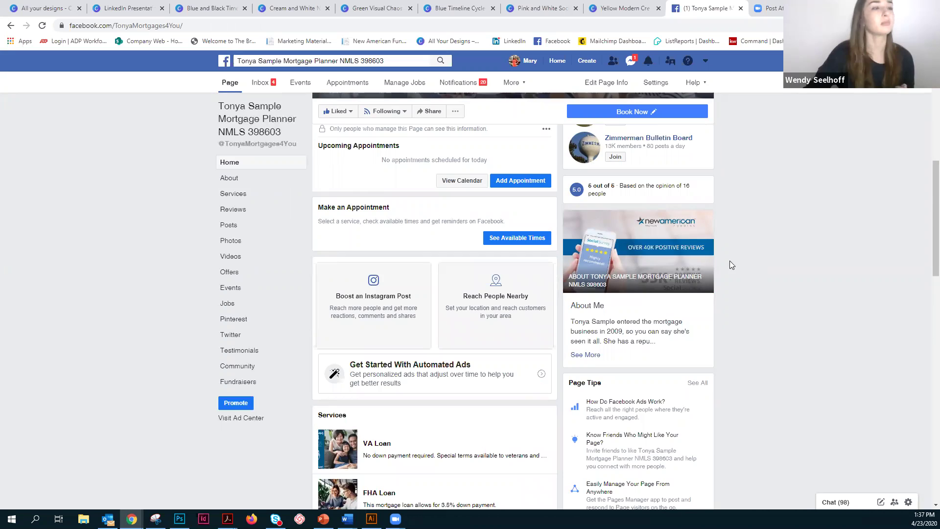
Open the page's Reviews section, look over the rating and most helpful reviews, and show how its web address can be copied
scroll(730, 265, "up", 7)
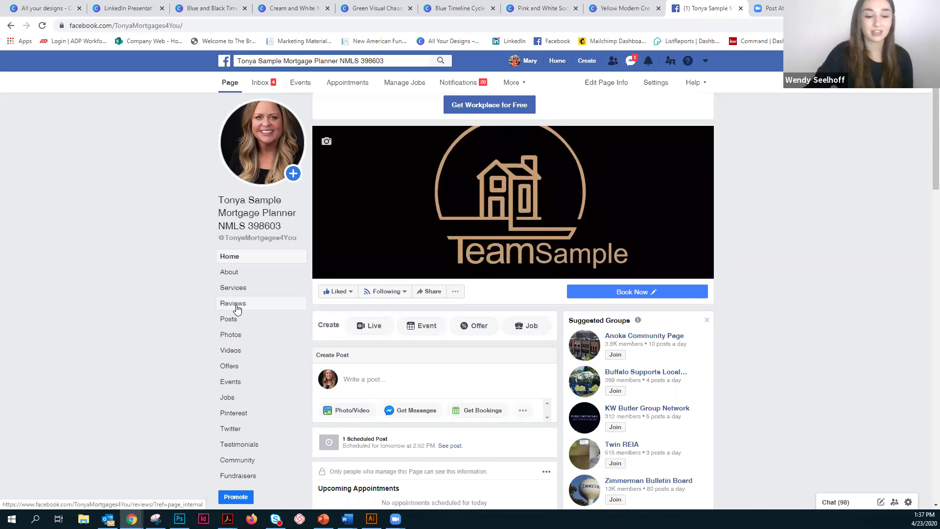
left_click(237, 309)
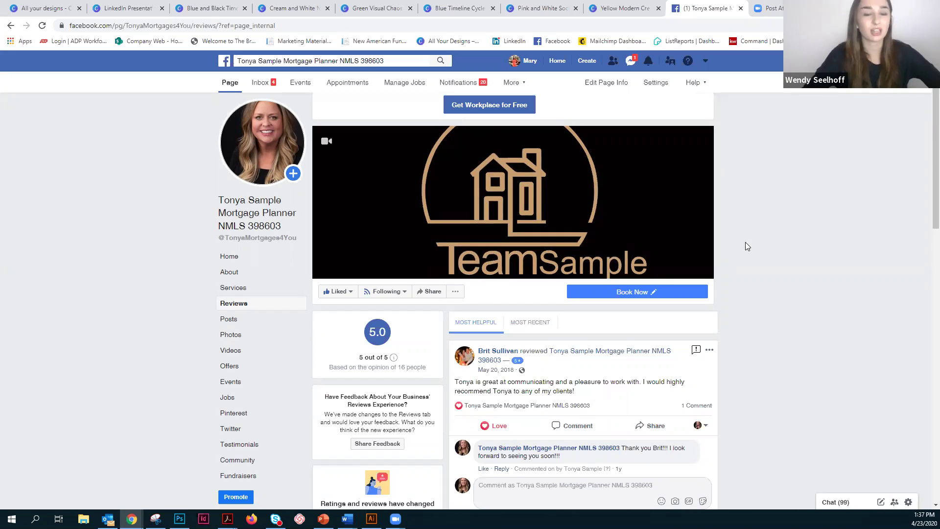
scroll(803, 233, "down", 1)
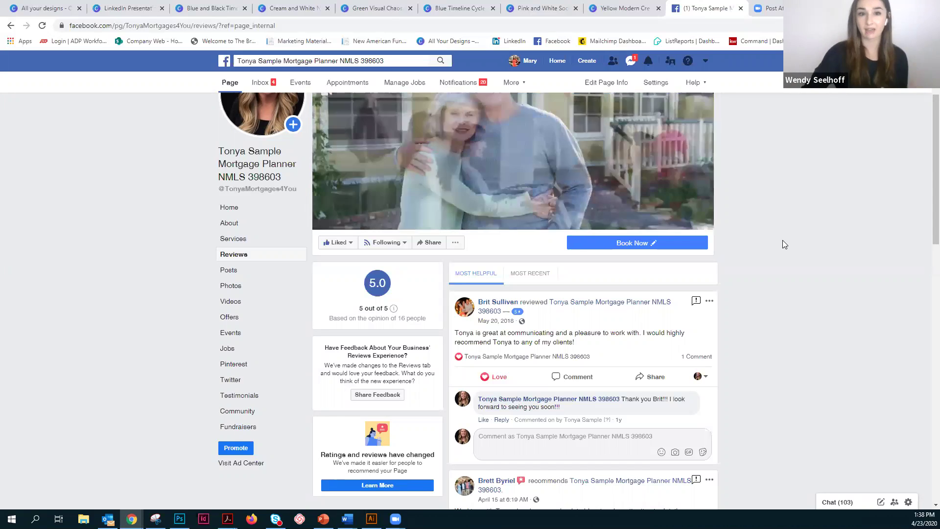
scroll(761, 239, "down", 1)
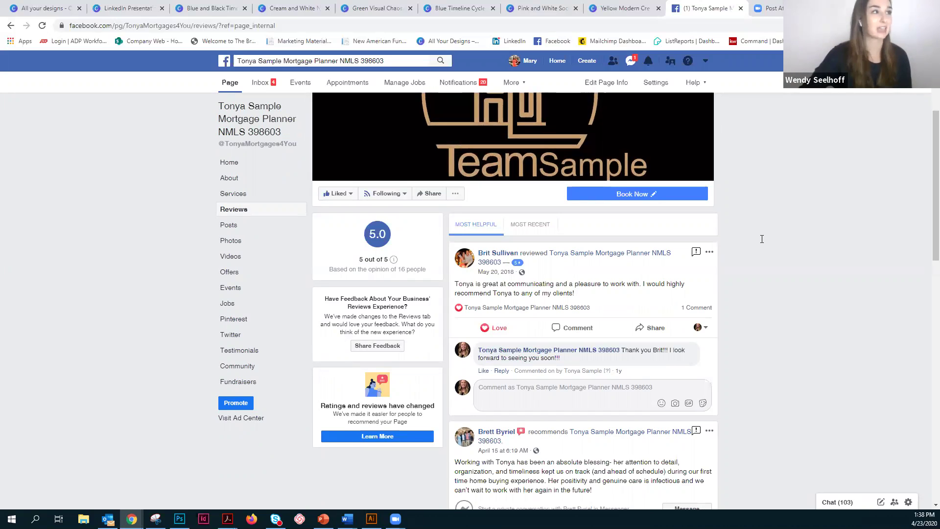
right_click(171, 24)
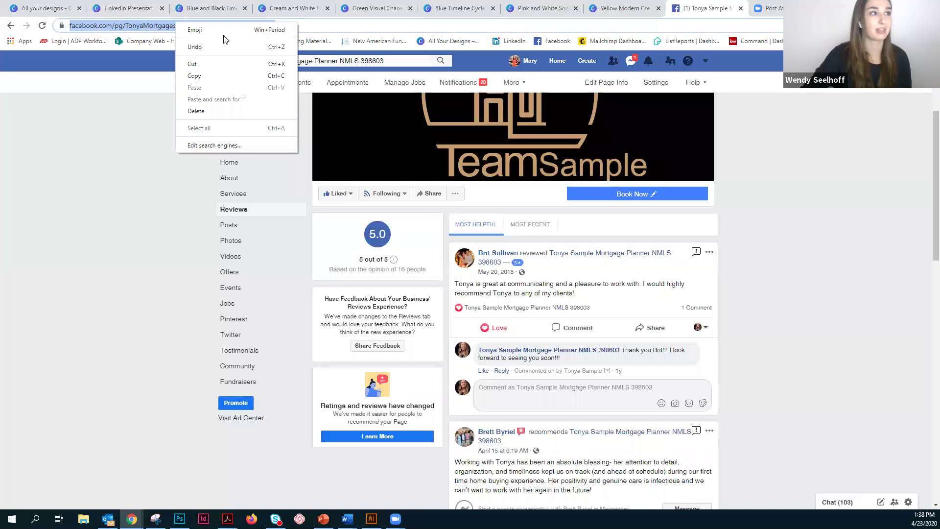
left_click(808, 239)
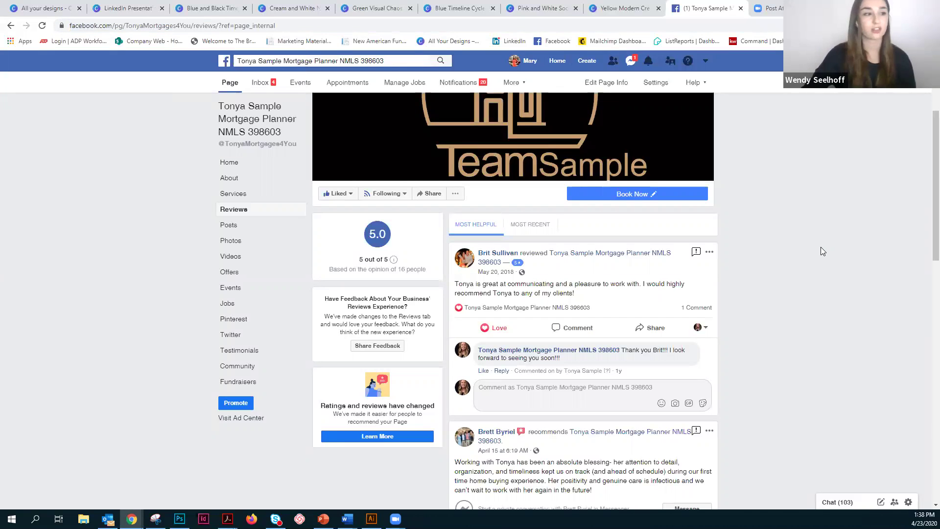
scroll(387, 309, "down", 1)
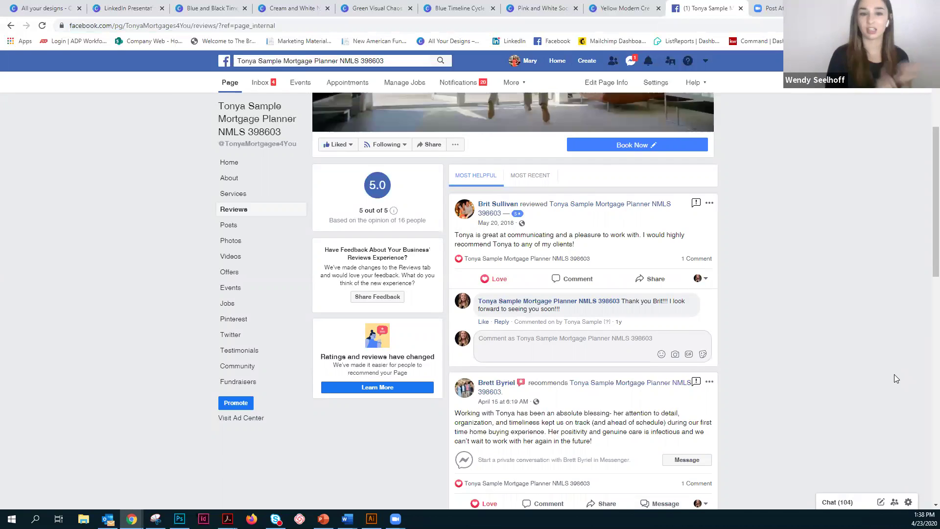
Return to the page's Home section, start creating a live video, and proceed with the Use Stream Key setup option
left_click(245, 162)
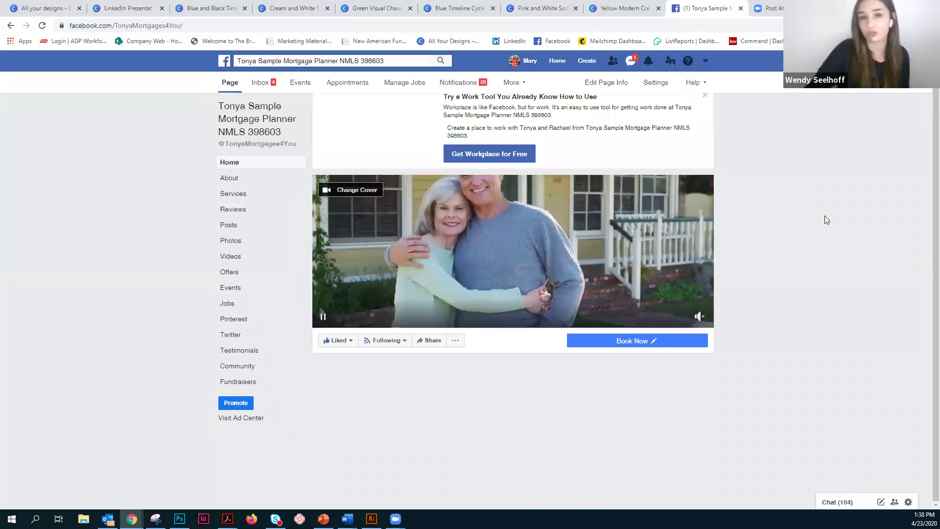
scroll(841, 254, "down", 4)
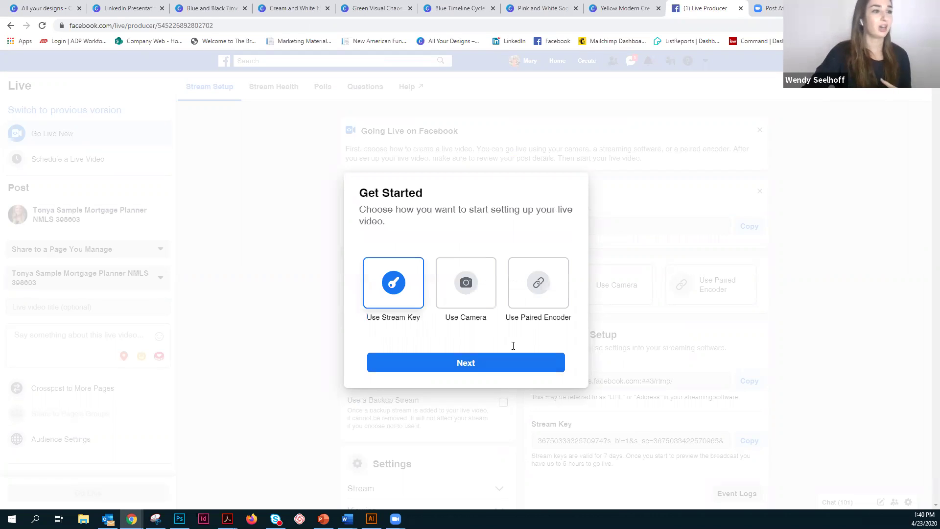
left_click(480, 366)
left_click(484, 365)
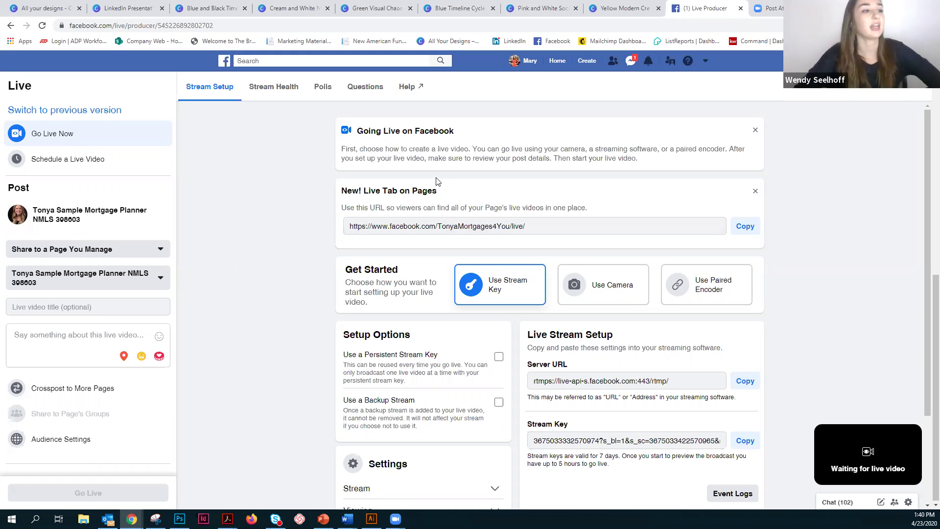
Look through the live video setup page, including the setup options, stream settings, server details and live tab URL
scroll(524, 204, "down", 2)
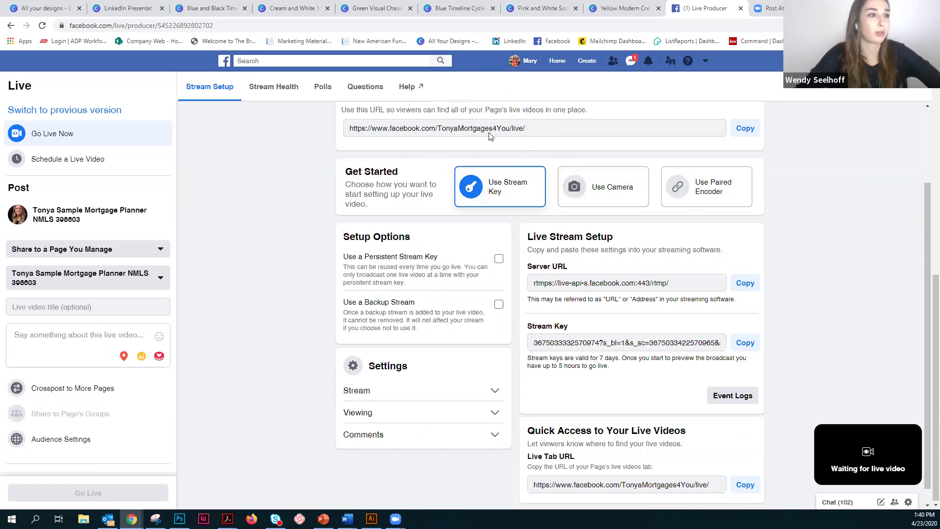
scroll(688, 217, "down", 1)
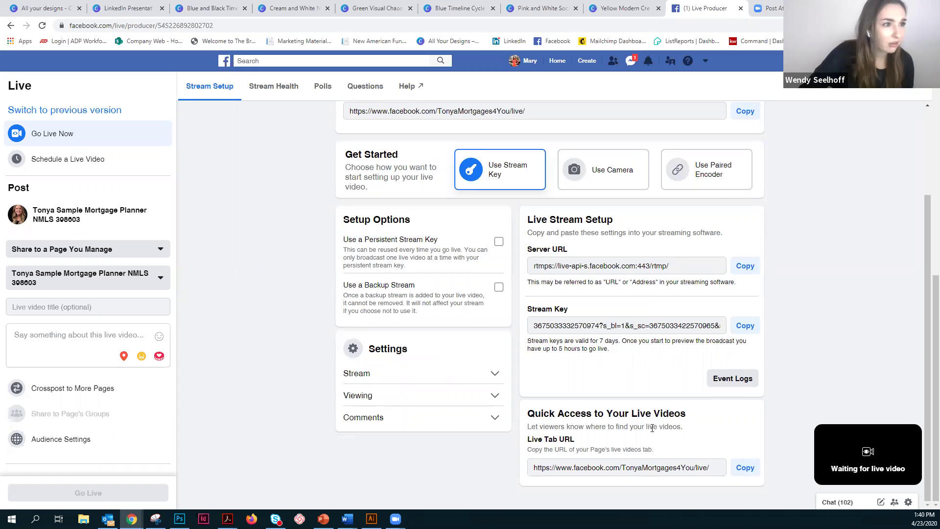
scroll(652, 427, "up", 8)
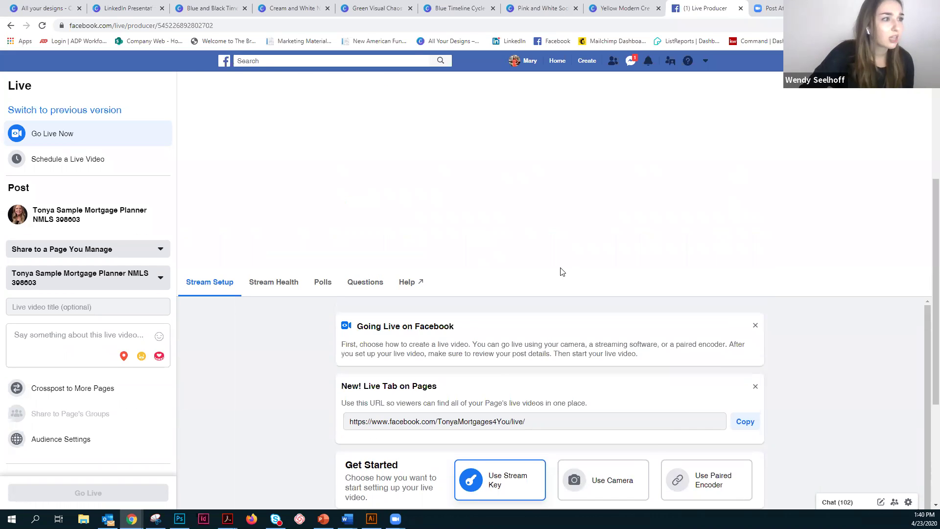
scroll(641, 233, "down", 3)
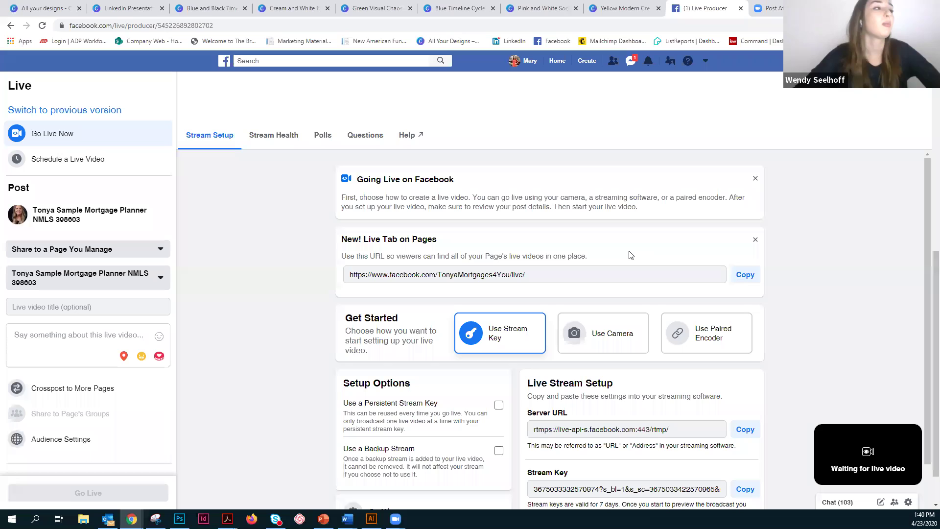
View the options for scheduling a live video, and return to the mortgage planner's business page without scheduling anything
left_click(90, 159)
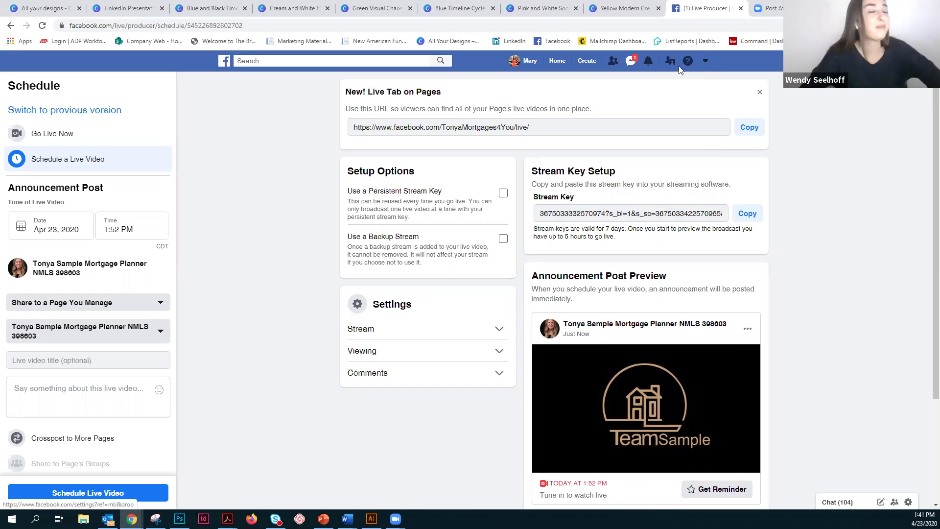
left_click(704, 63)
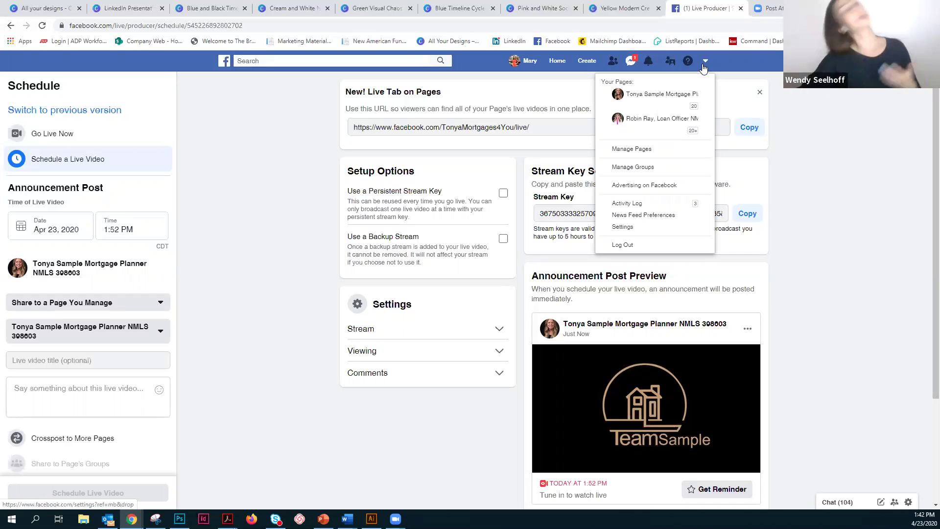
left_click(662, 94)
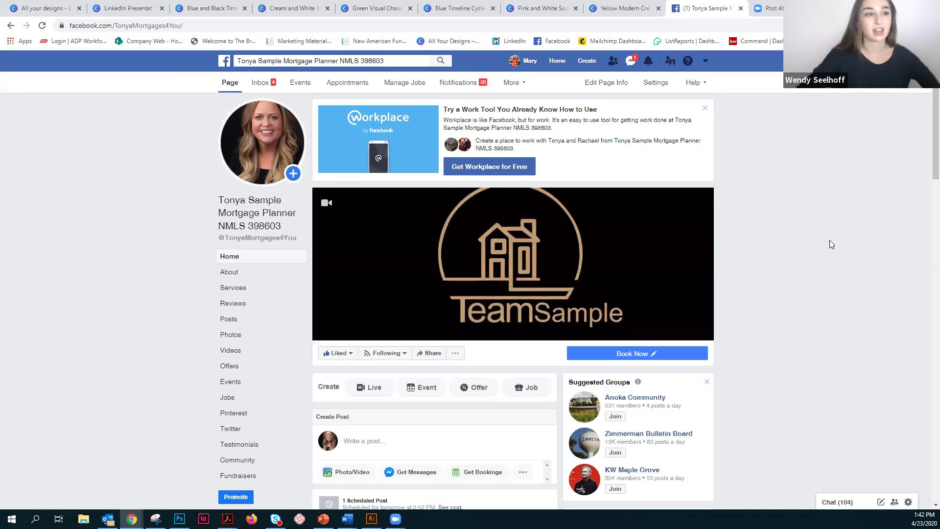
Open the new event form, review its required info, co-hosts, details, admission and posting options, and close it without publishing
scroll(832, 244, "down", 3)
scroll(828, 243, "down", 1)
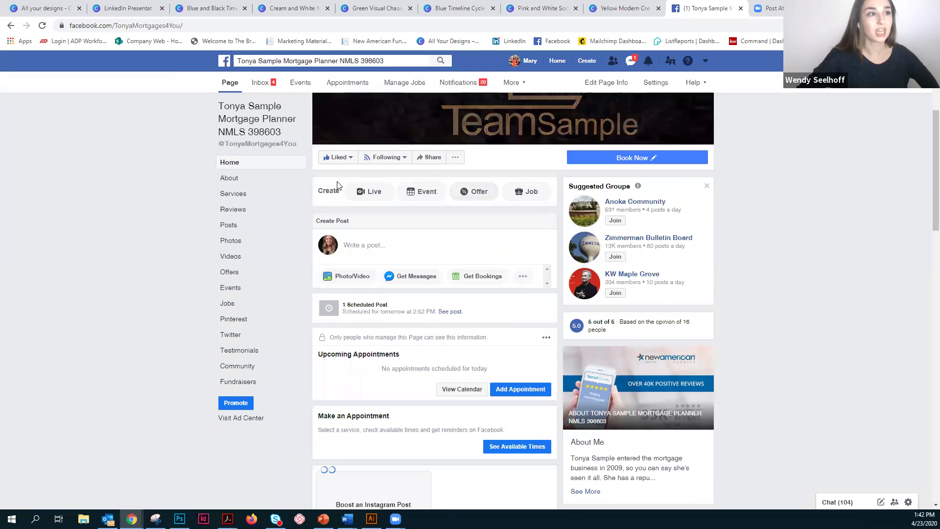
left_click(414, 194)
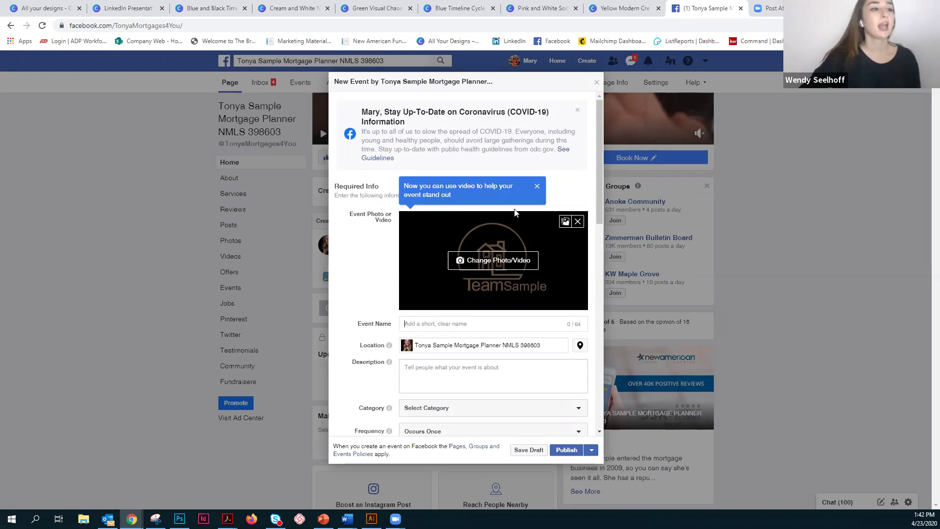
scroll(514, 209, "down", 2)
scroll(515, 212, "down", 3)
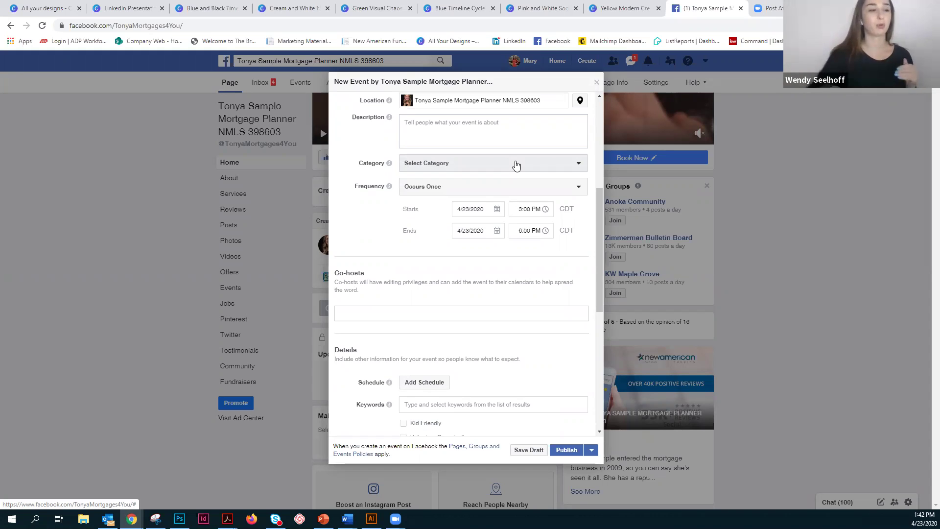
scroll(496, 162, "down", 6)
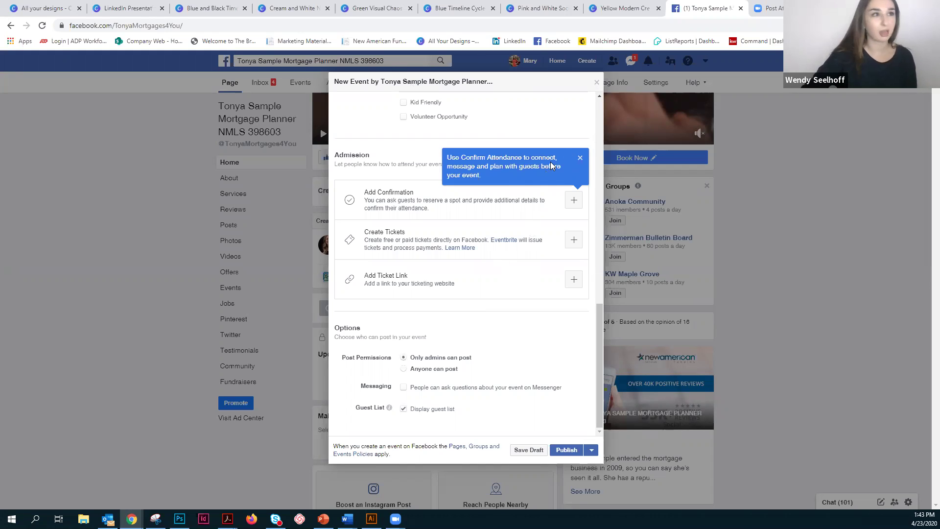
left_click(783, 244)
scroll(822, 245, "up", 3)
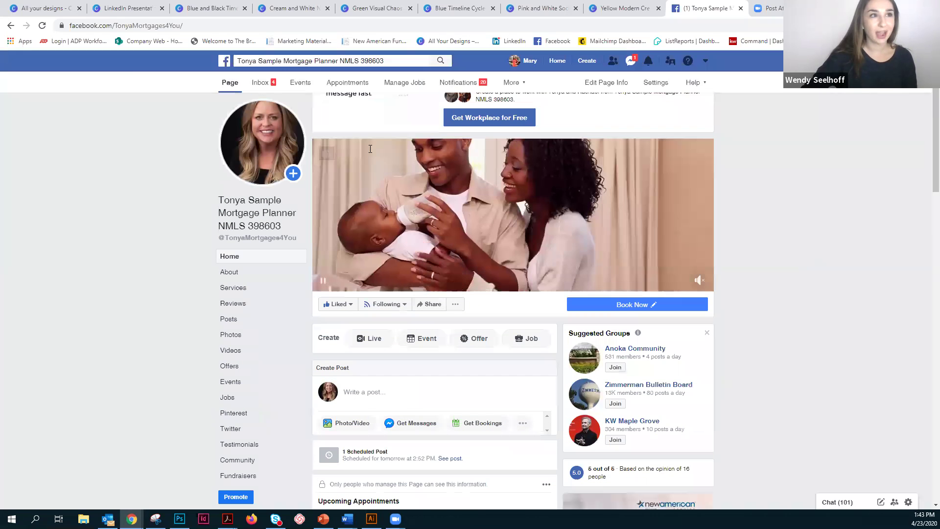